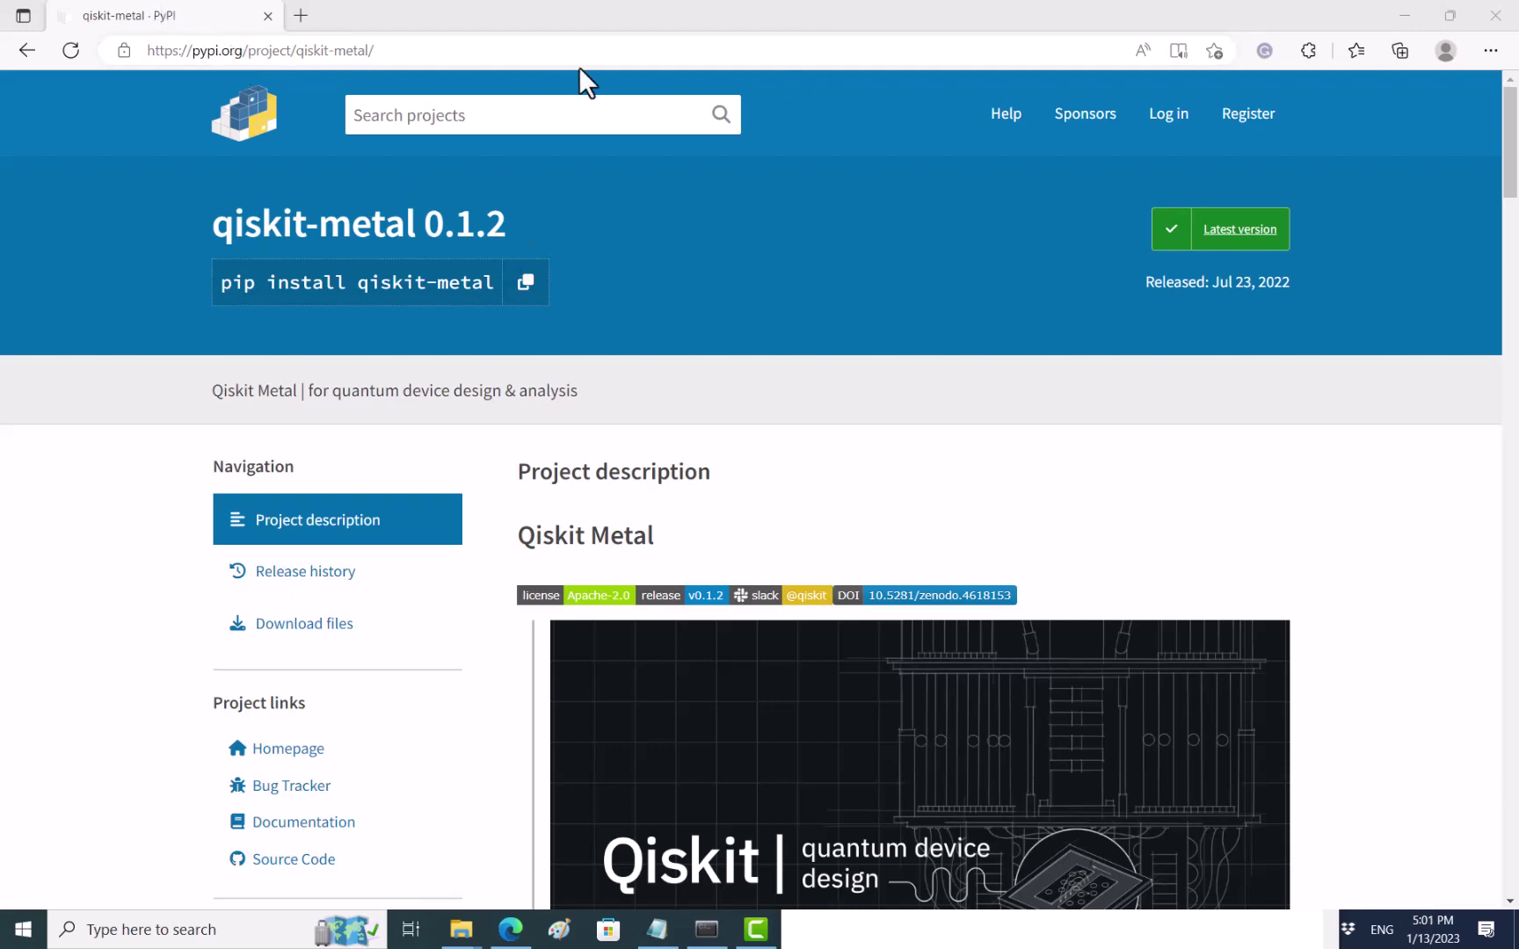
- Search Google for 'qiskit metal epr example' and open the Eigenmode and EPR analysis tutorial
left_click(399, 48)
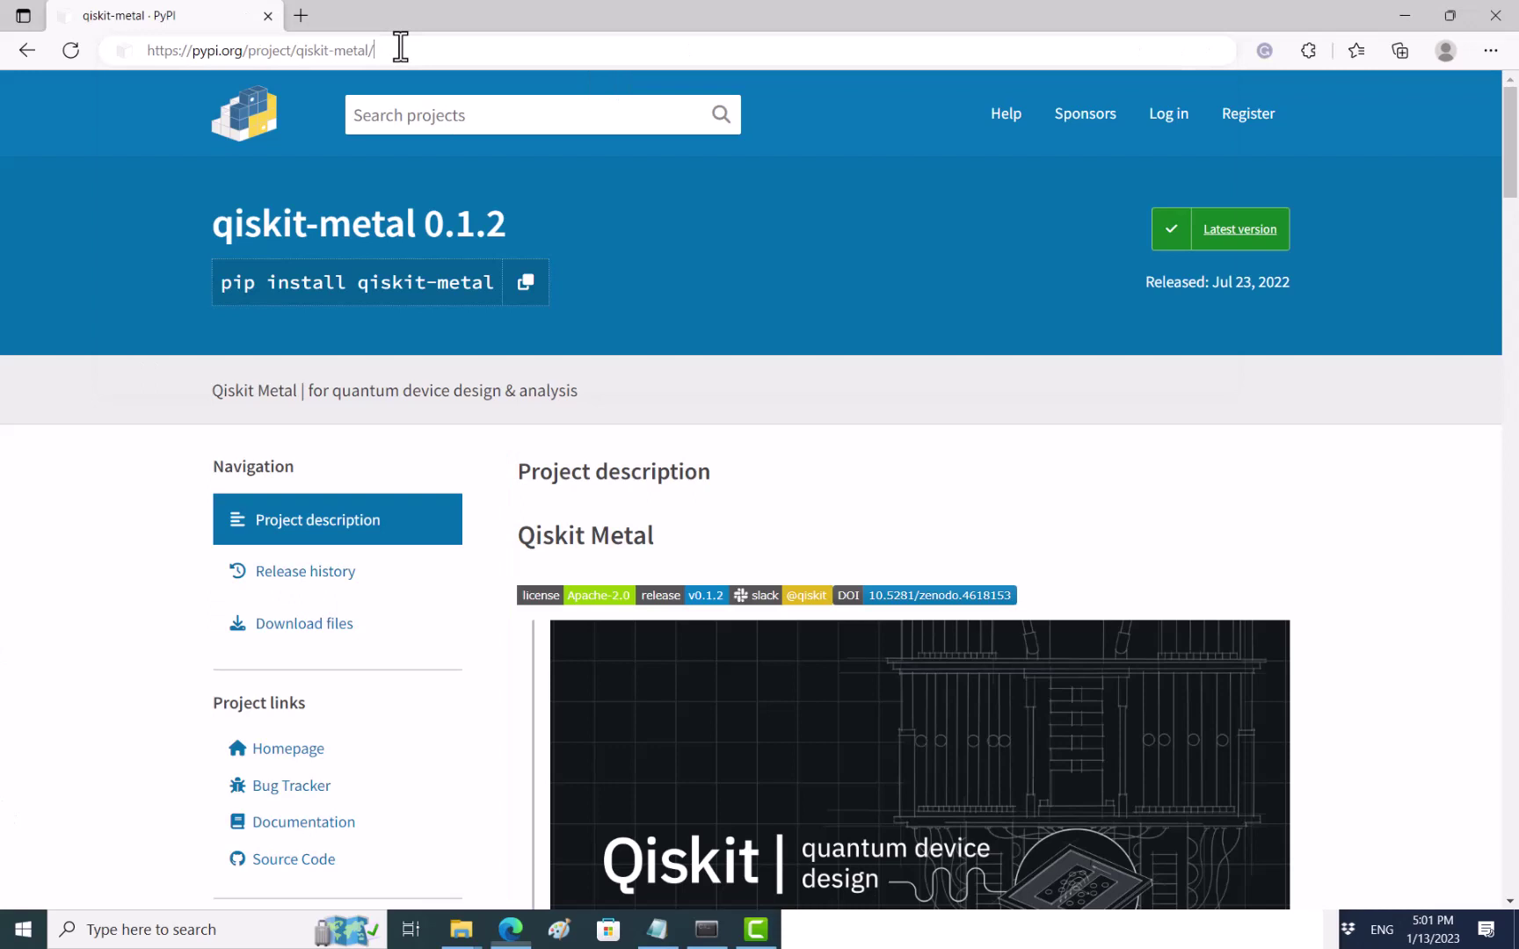
type("goo")
key("Return")
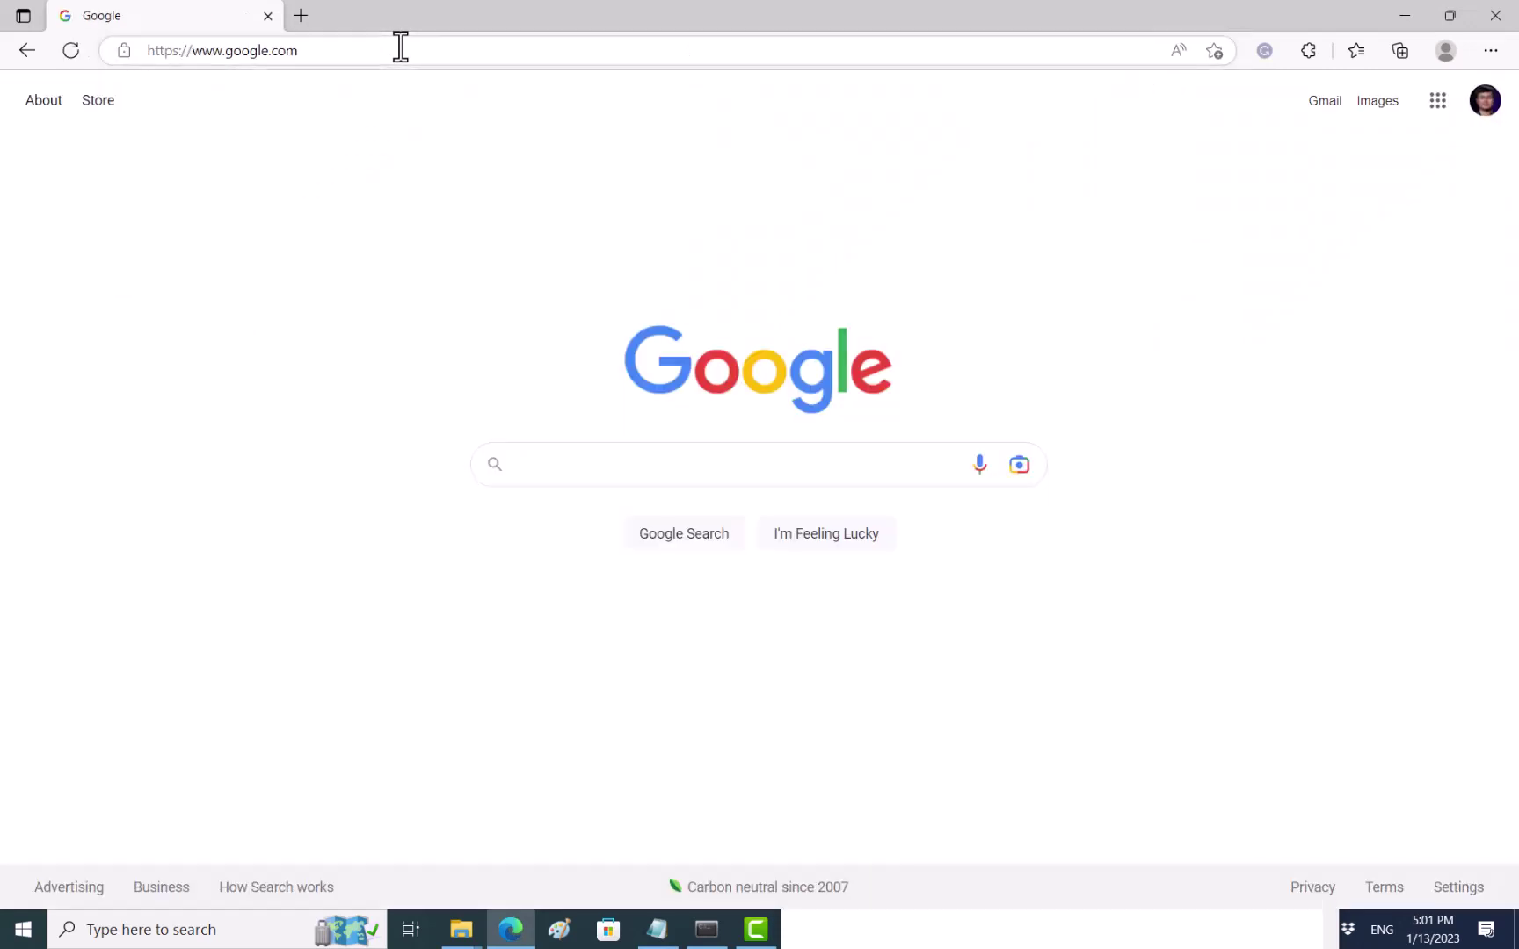
type("qi")
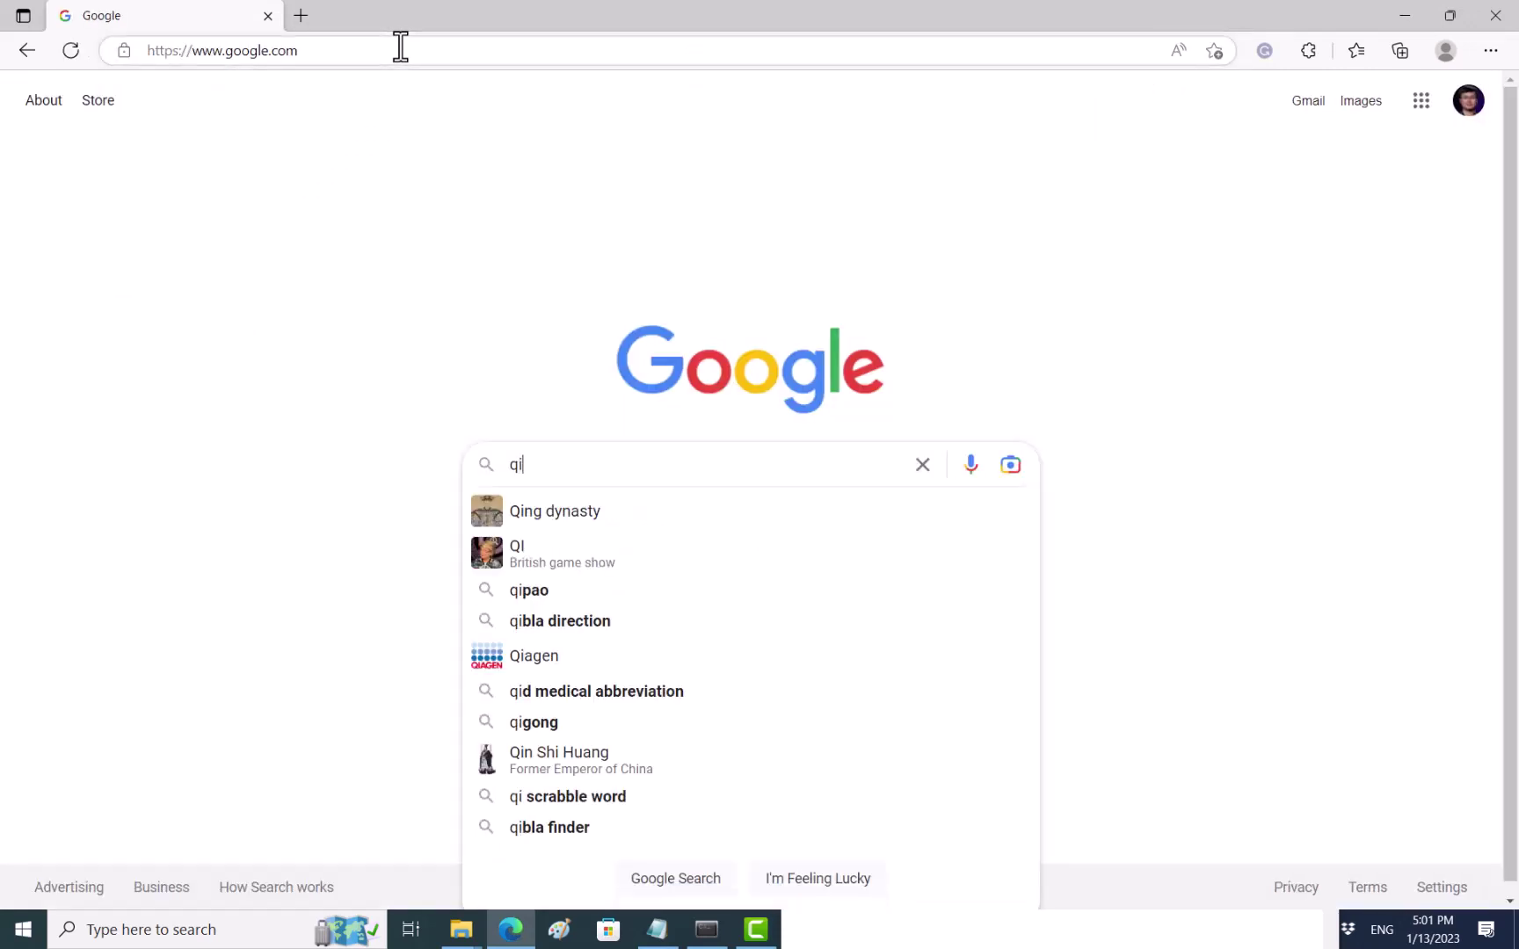
type("skit metal ")
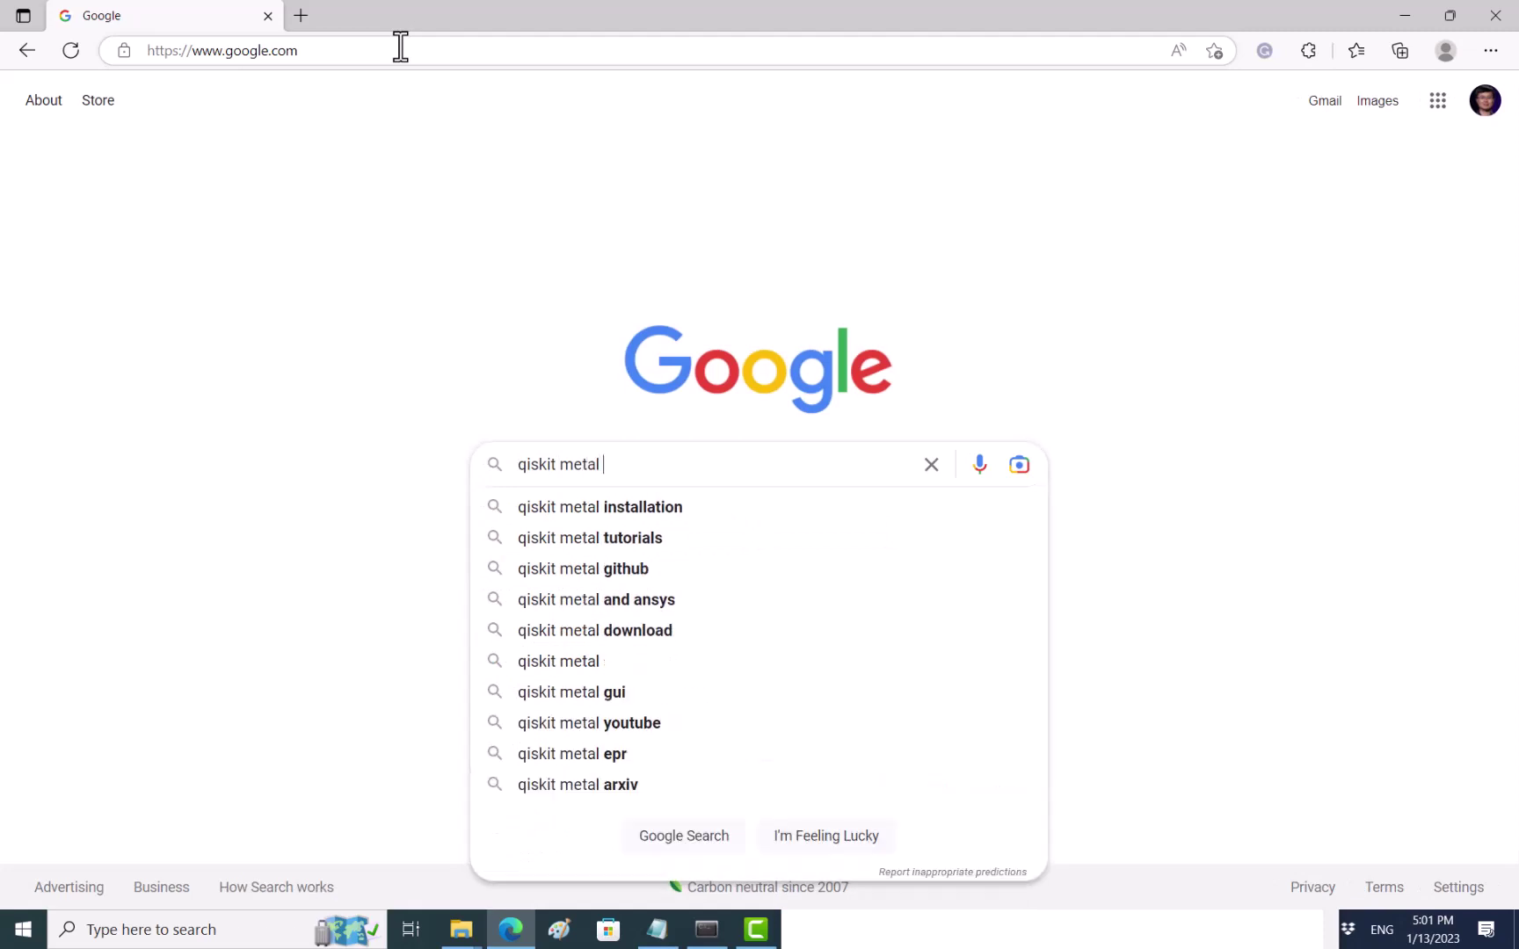
type("epr ex")
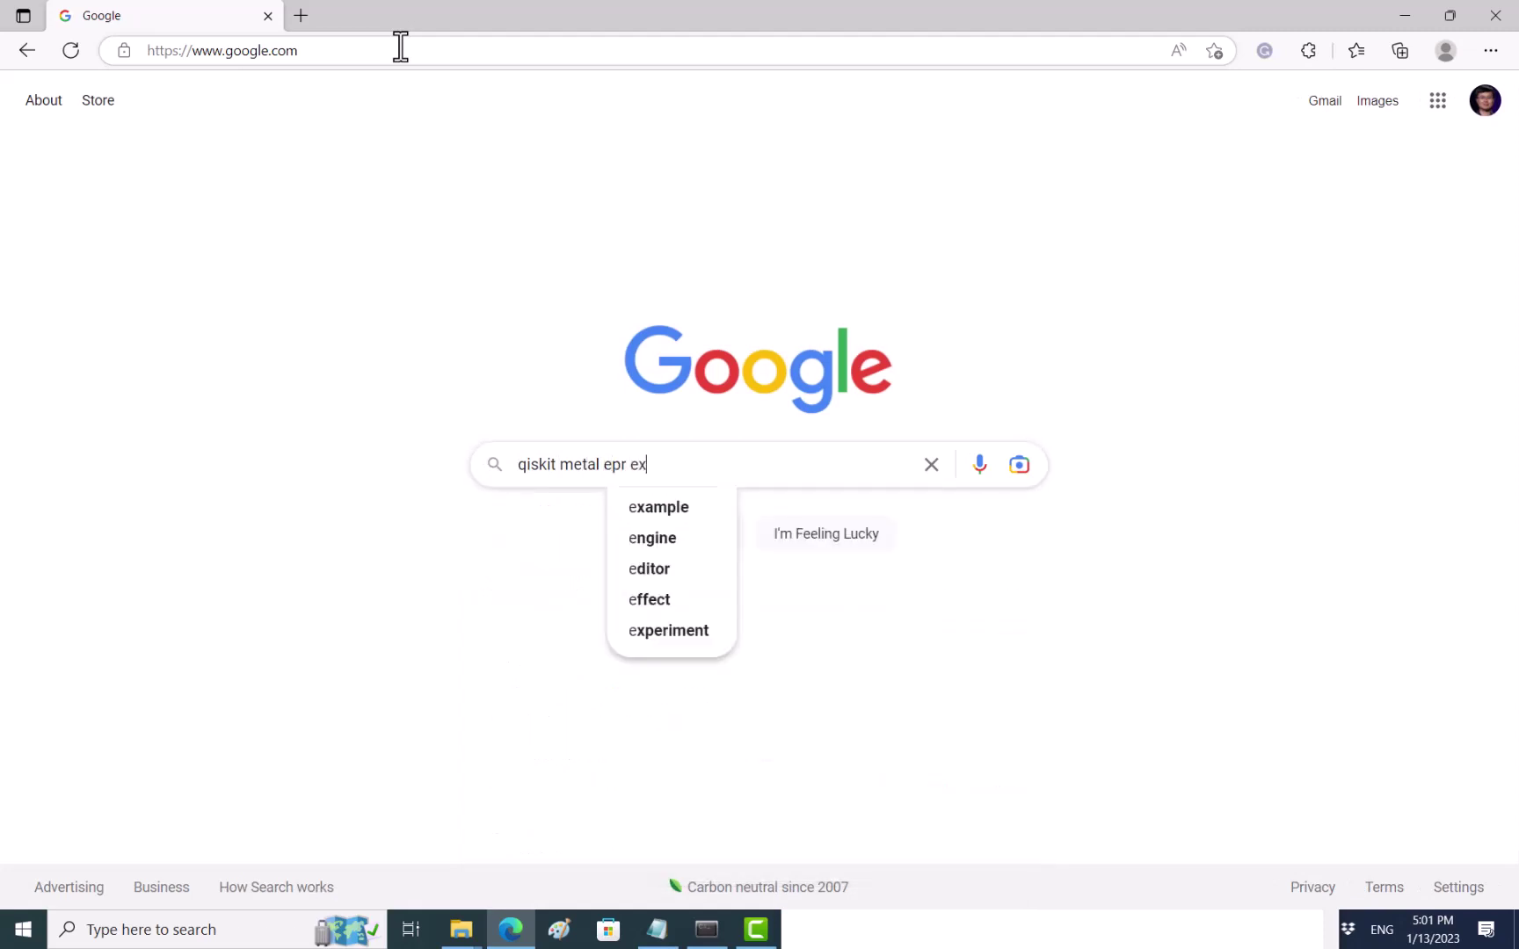
type("ample")
key("Return")
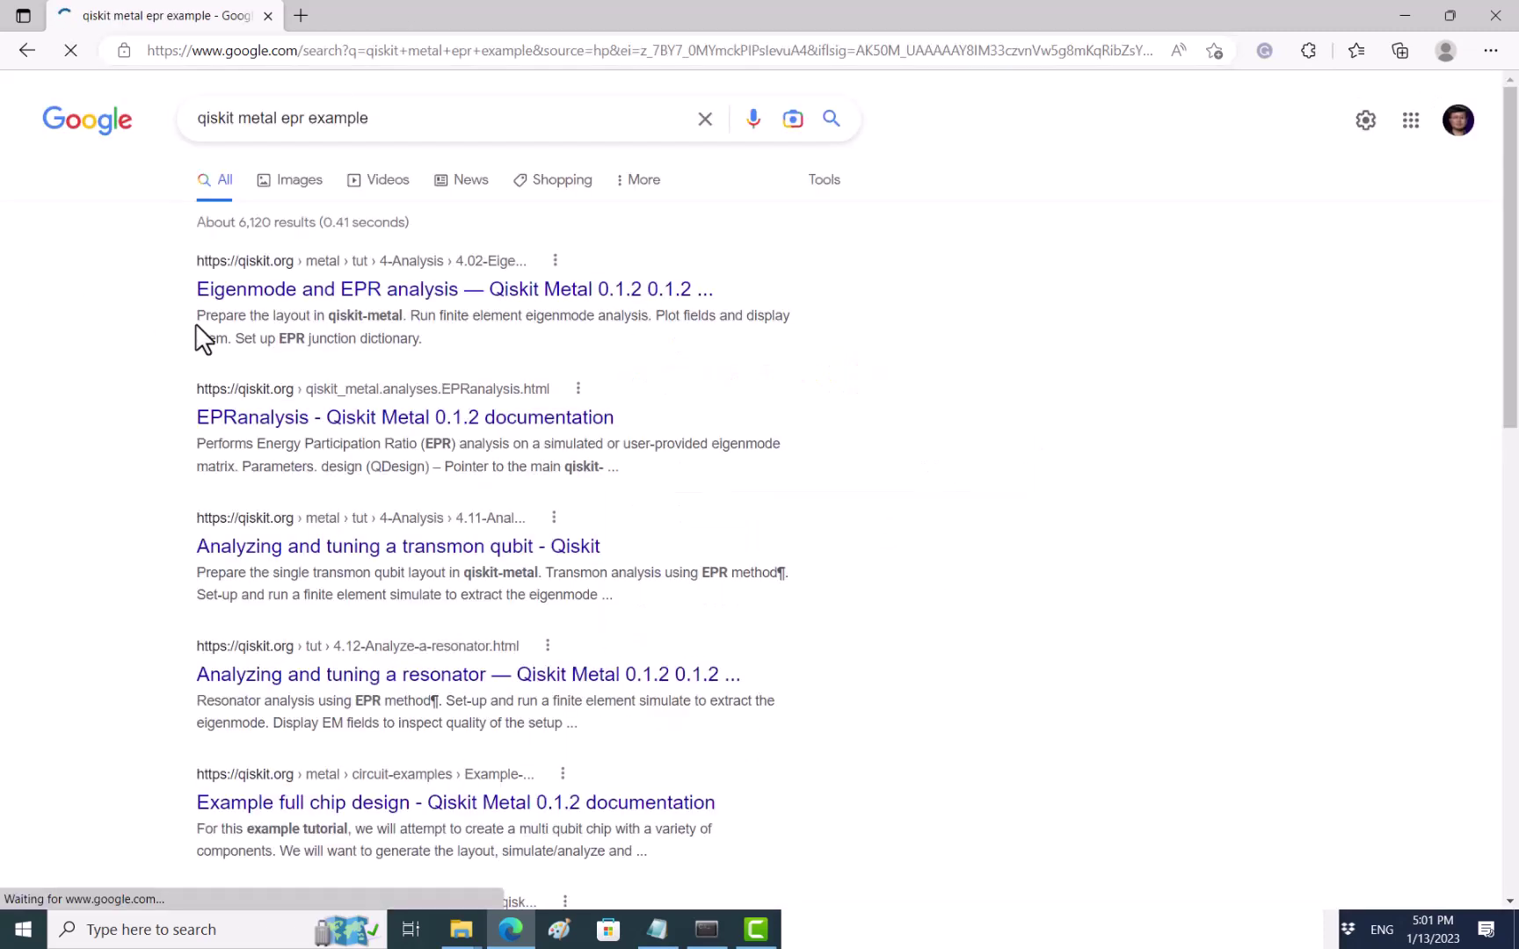
left_click(446, 291)
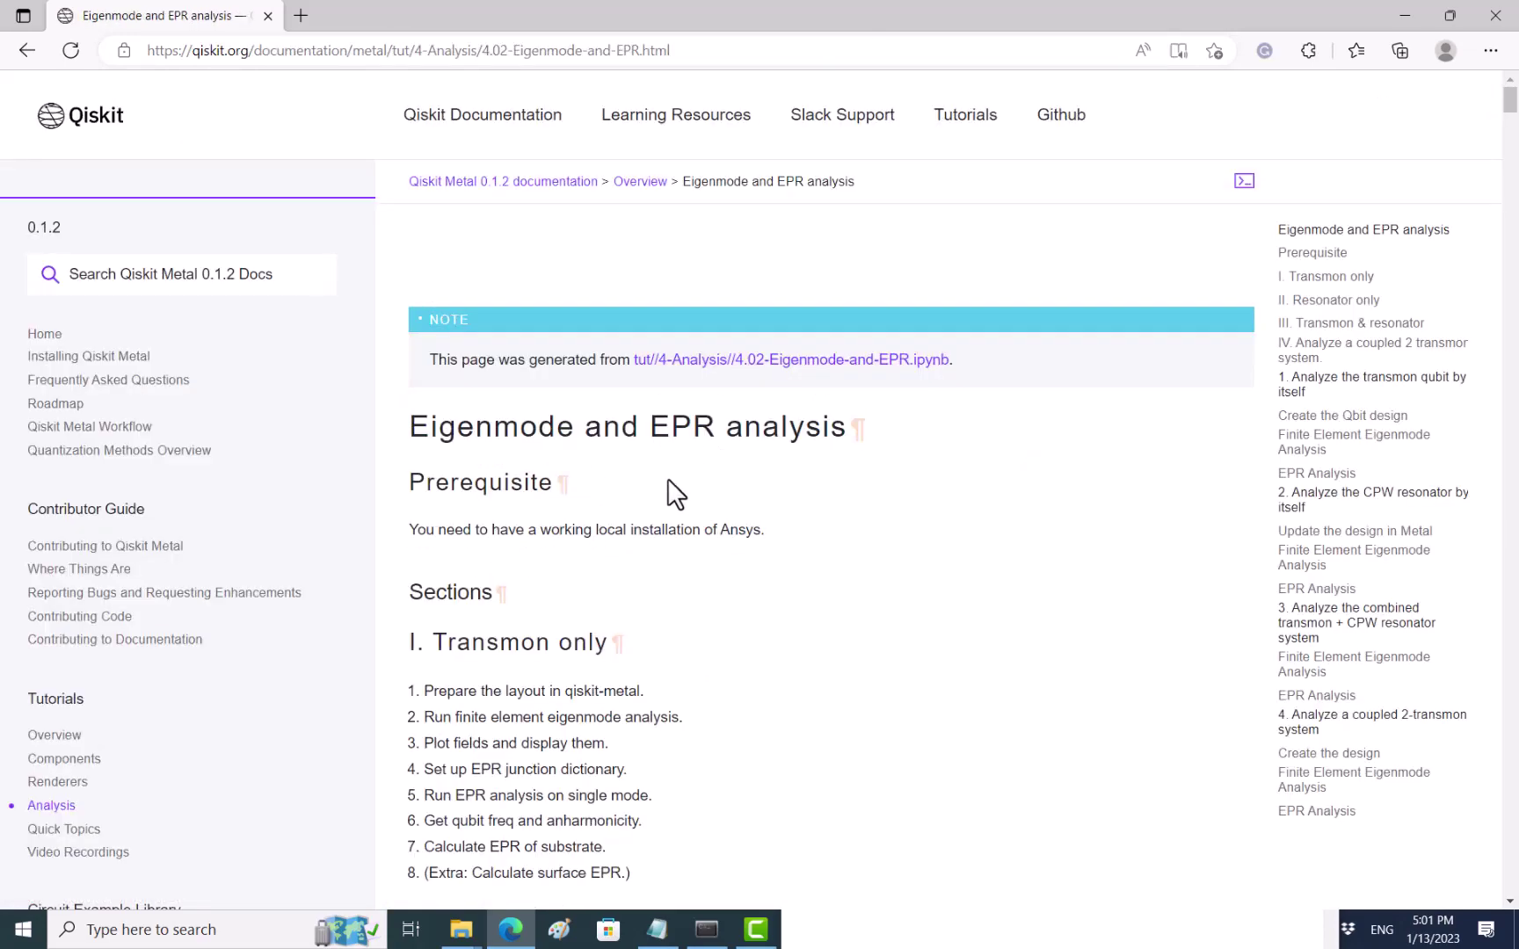
scroll(668, 482, "down", 5)
scroll(668, 483, "down", 5)
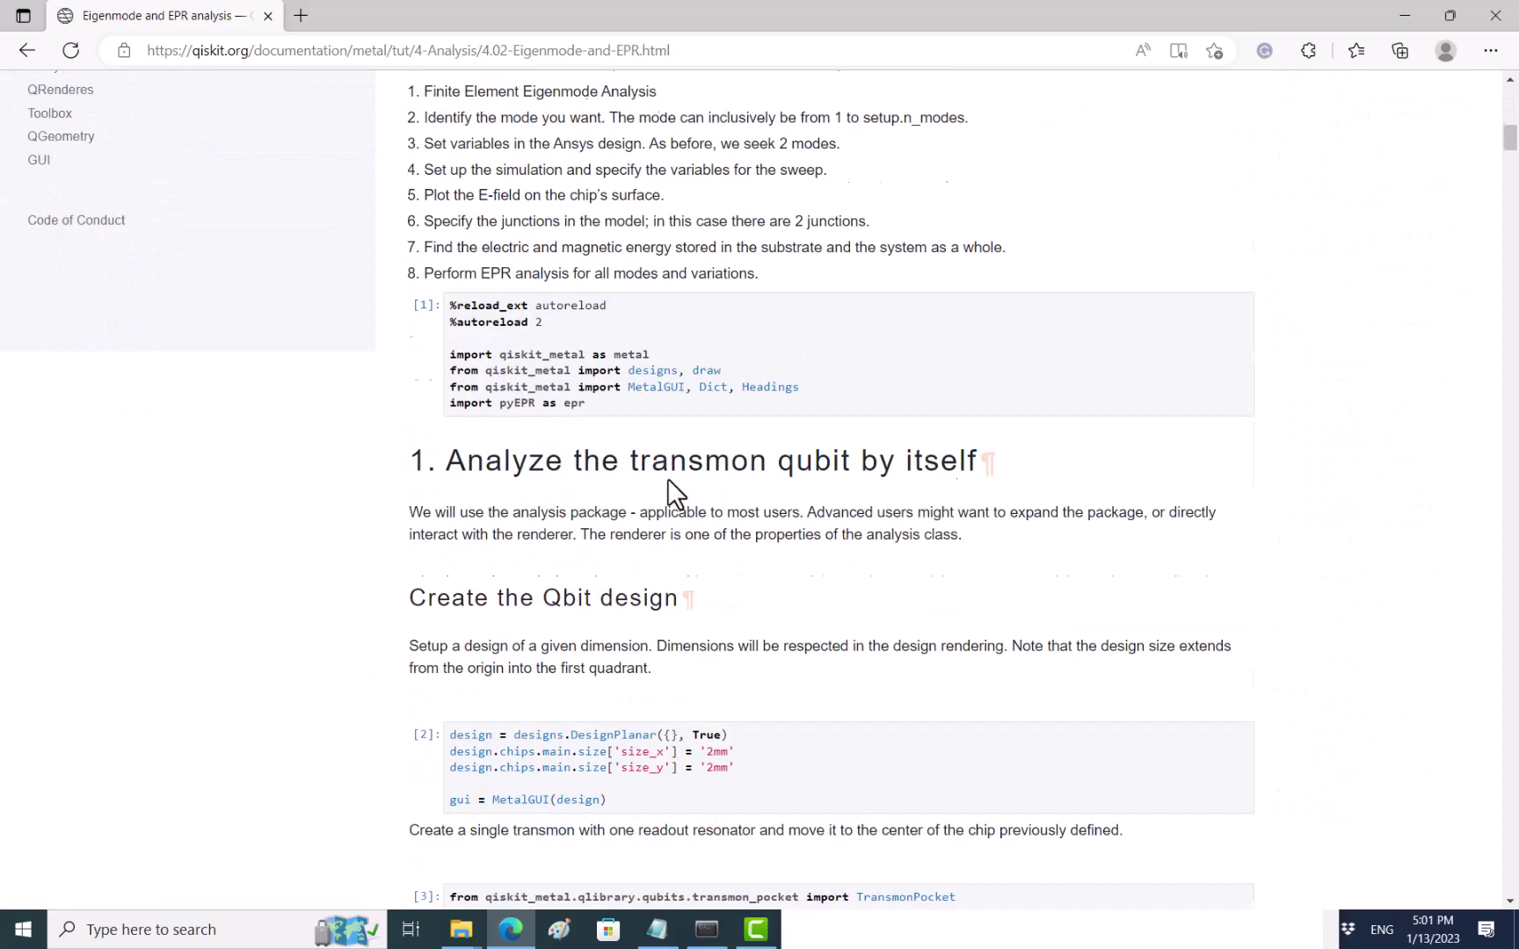
scroll(668, 482, "up", 2)
scroll(667, 479, "up", 10)
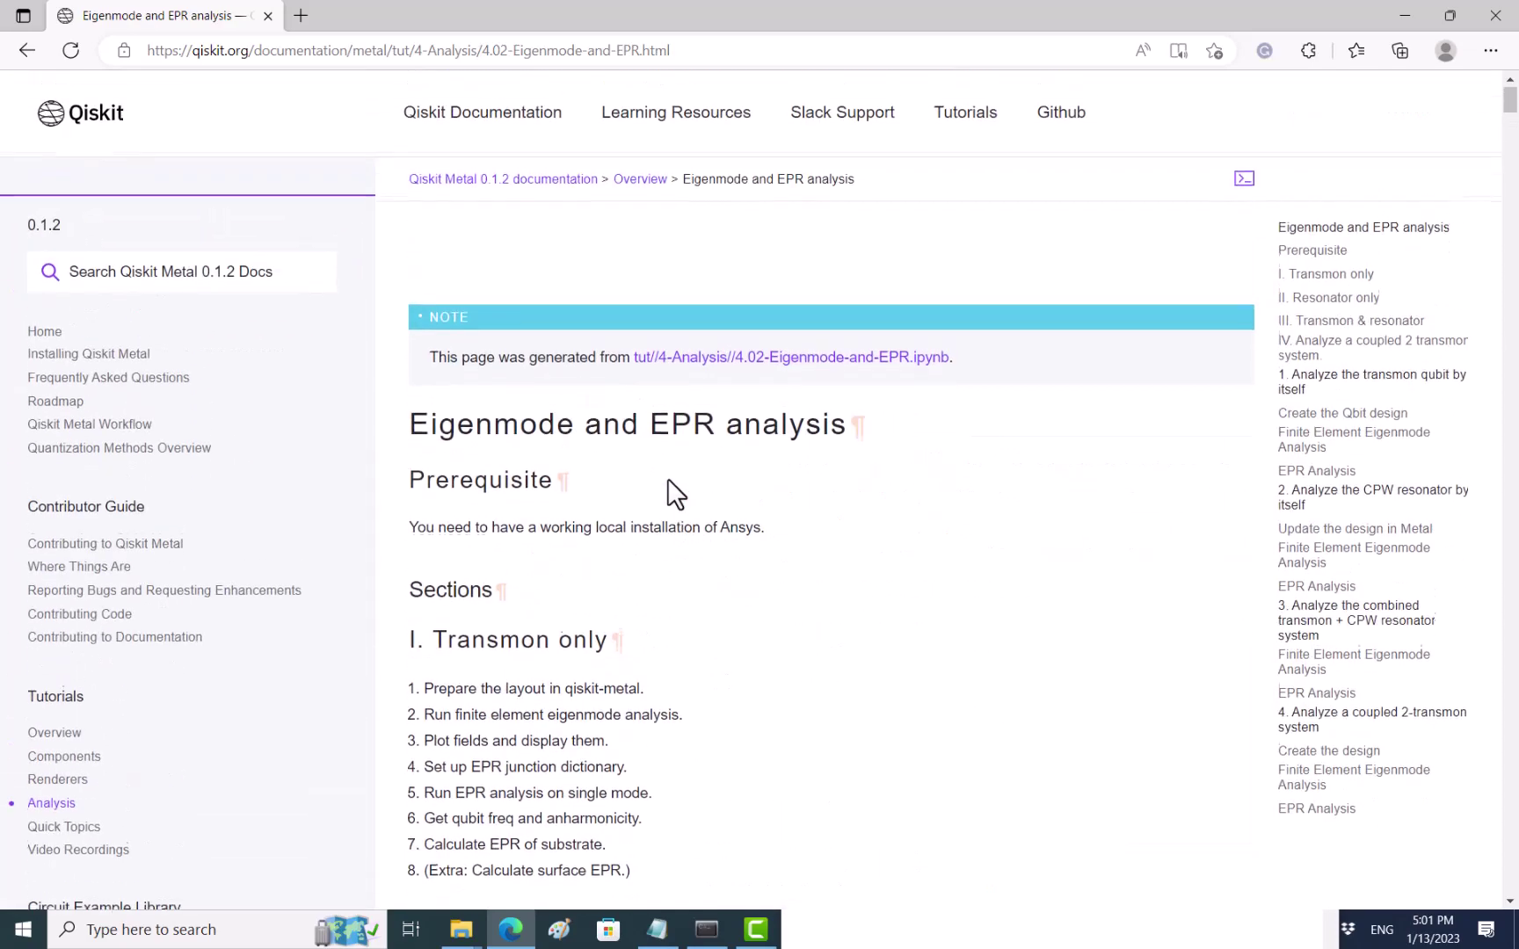
- Open the tutorial's 4.02-Eigenmode-and-EPR notebook on GitHub, view its raw file, then return
left_click(836, 360)
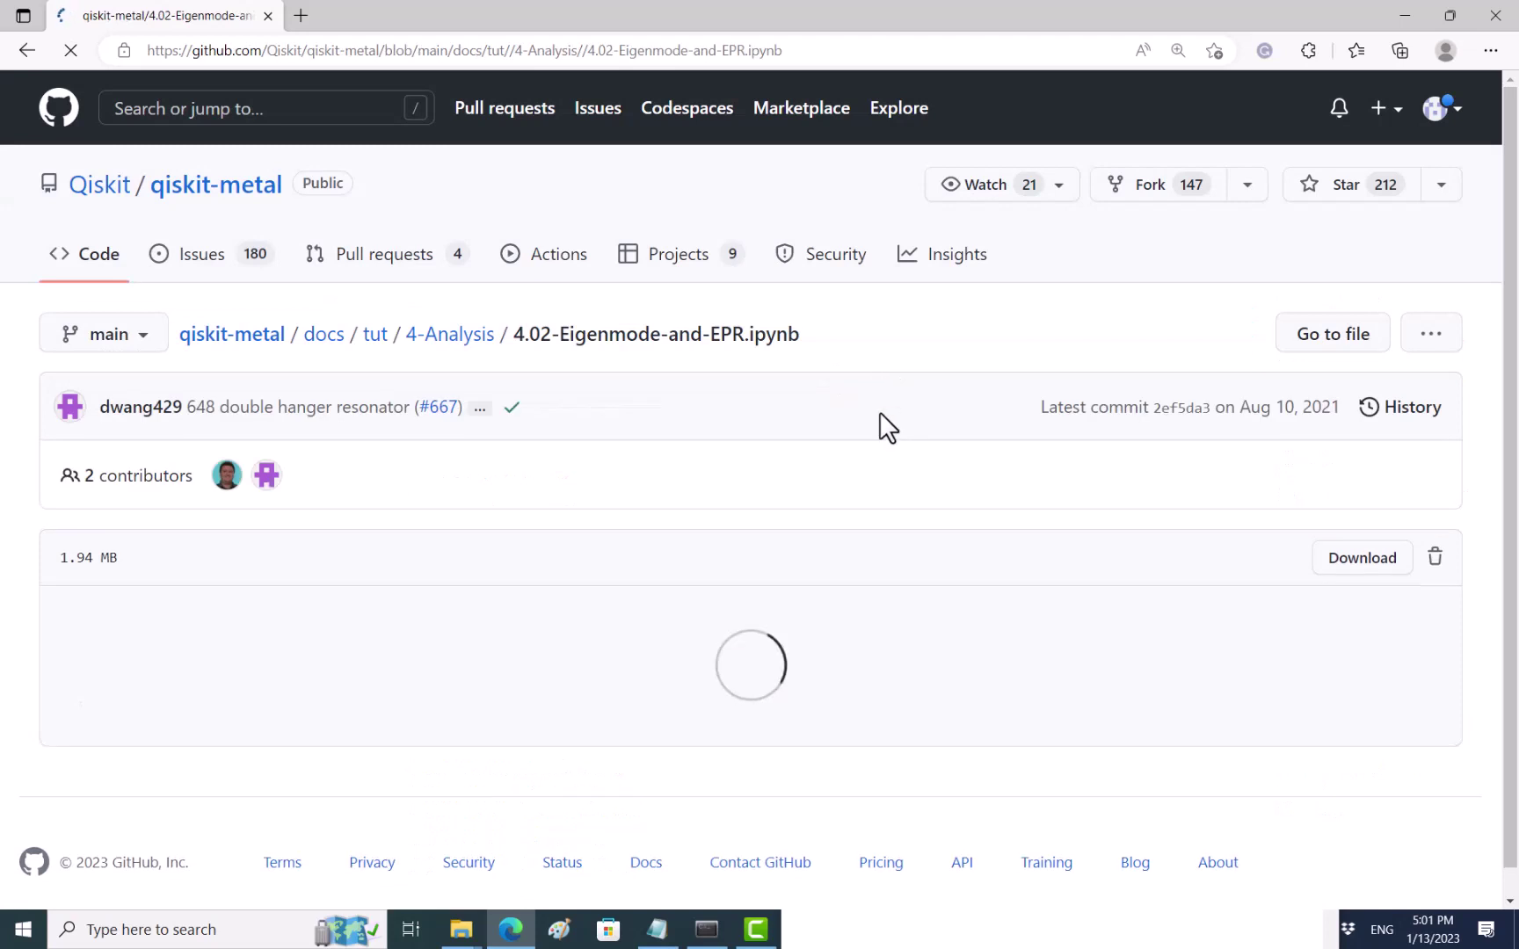
left_click(1362, 566)
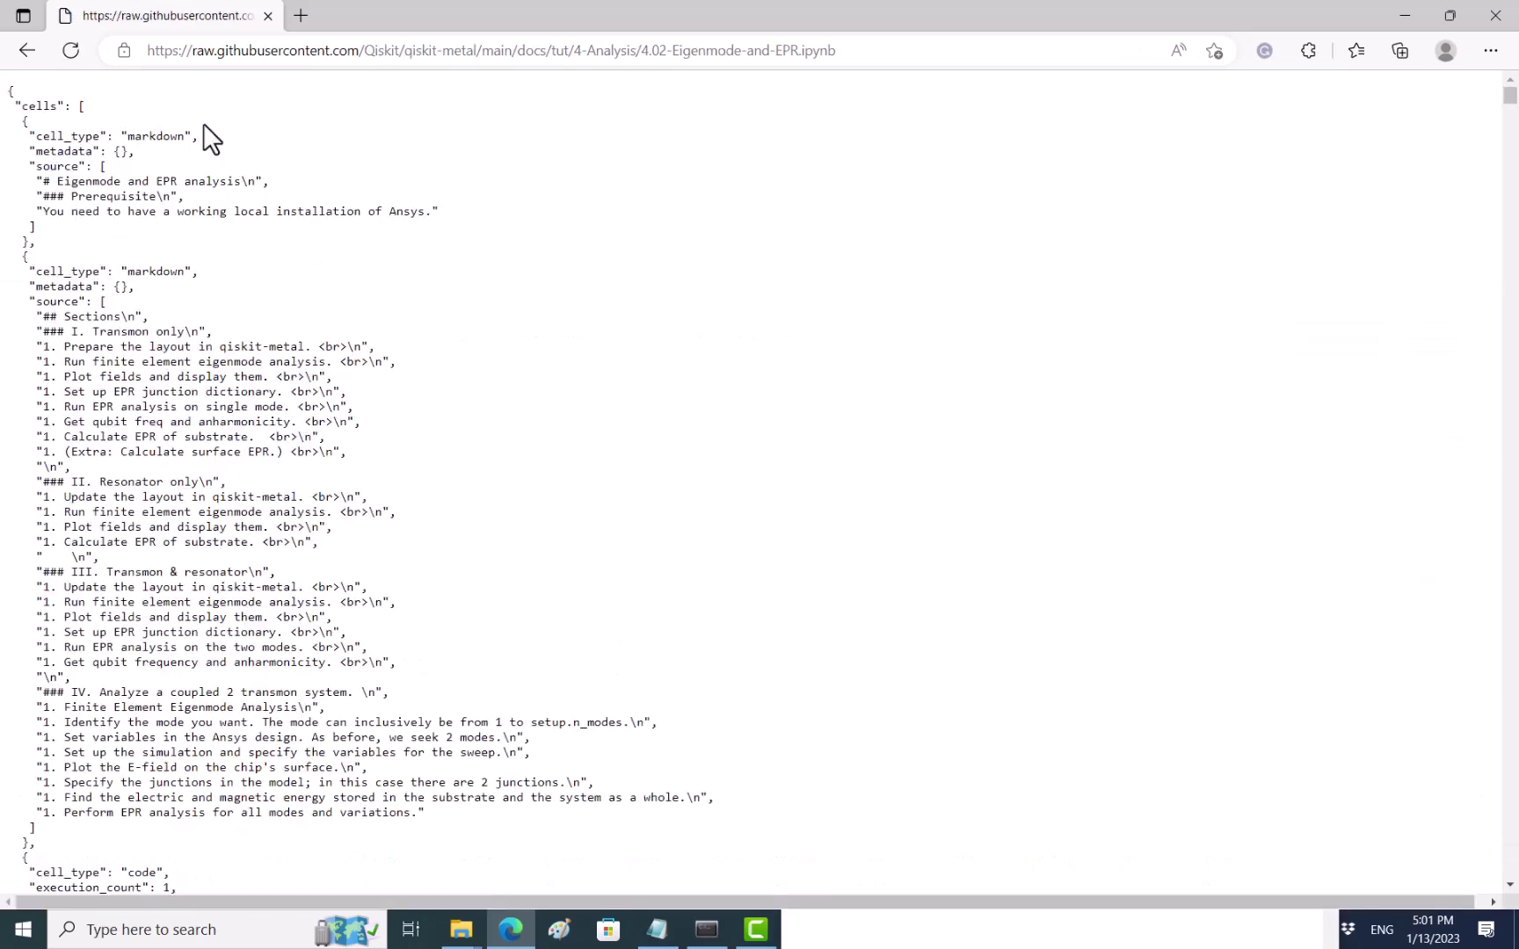
left_click(27, 49)
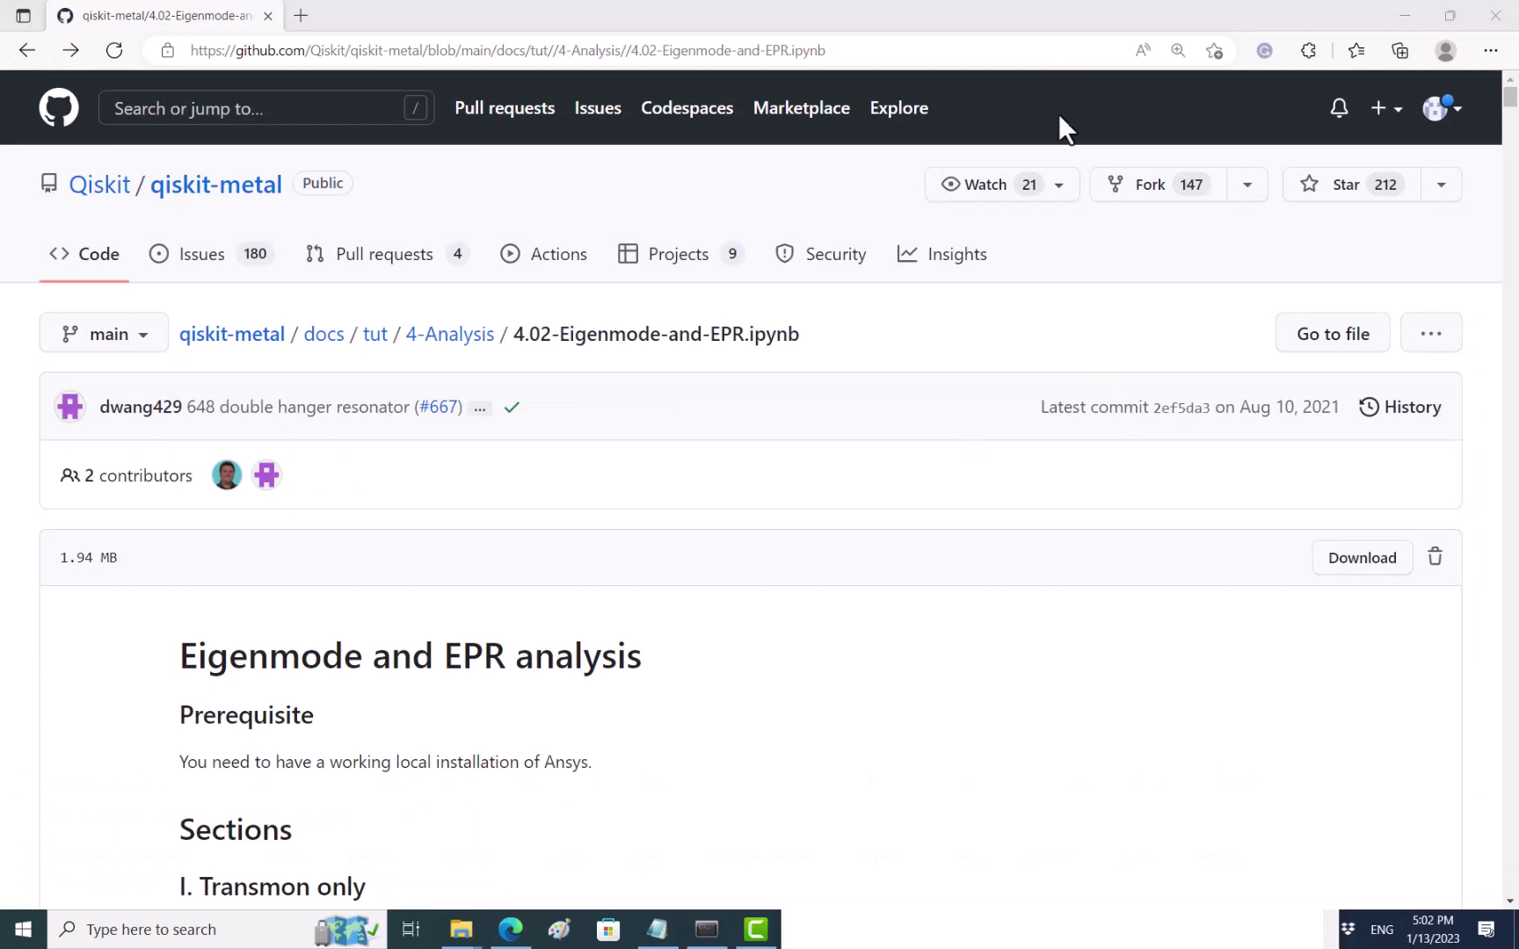
- Save the notebook's download link as an .ipynb file in the Quantum Computing Architectures folder
right_click(1346, 567)
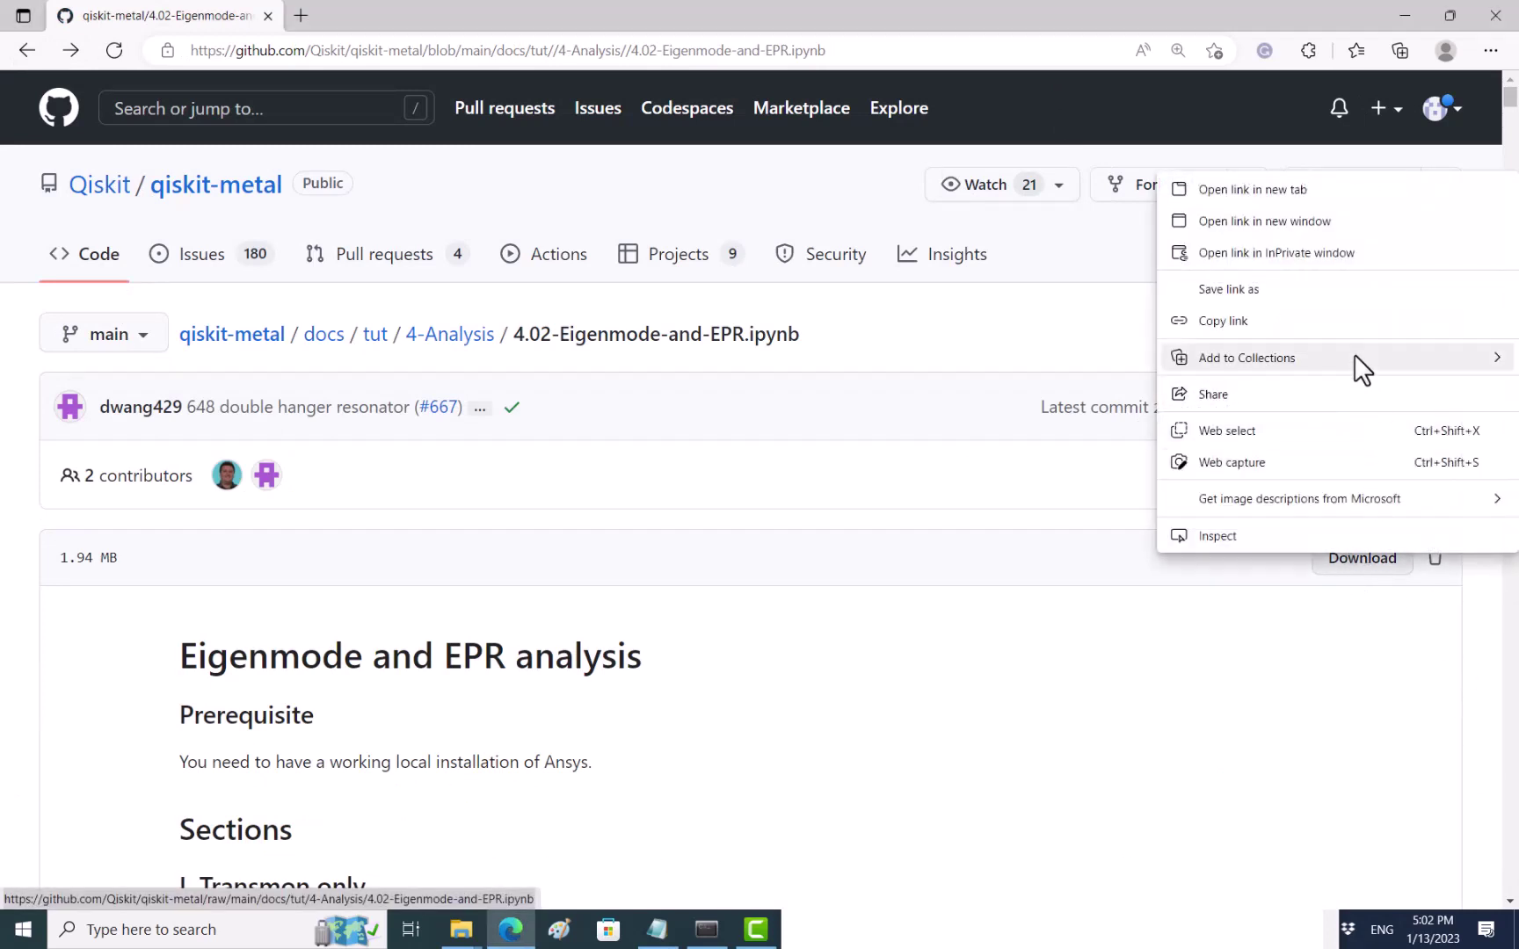
left_click(1359, 299)
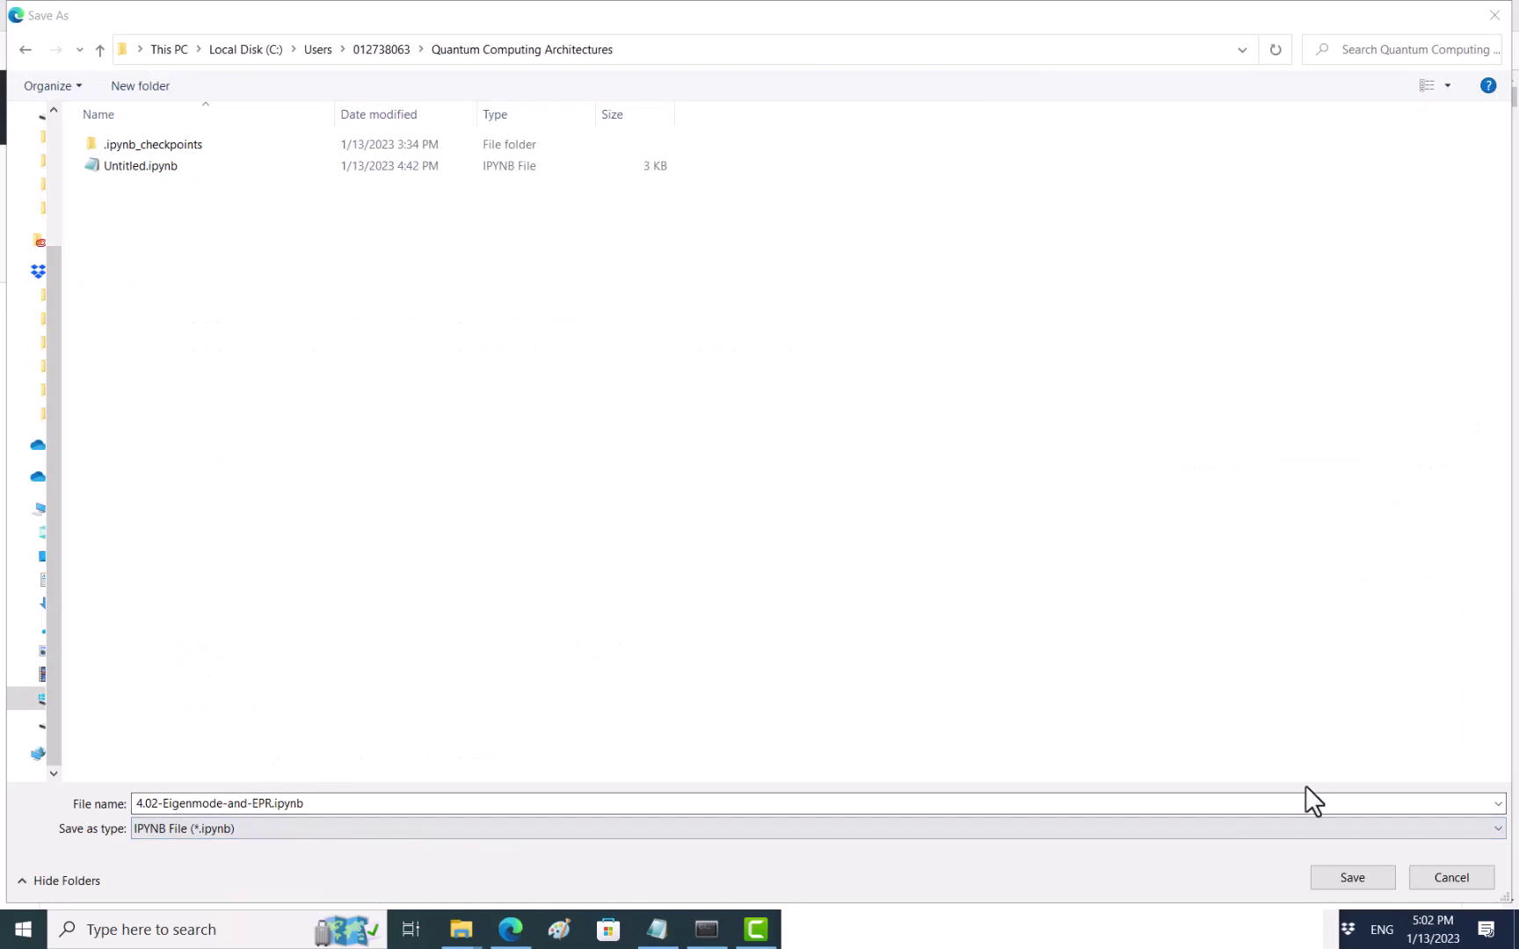
left_click(1352, 877)
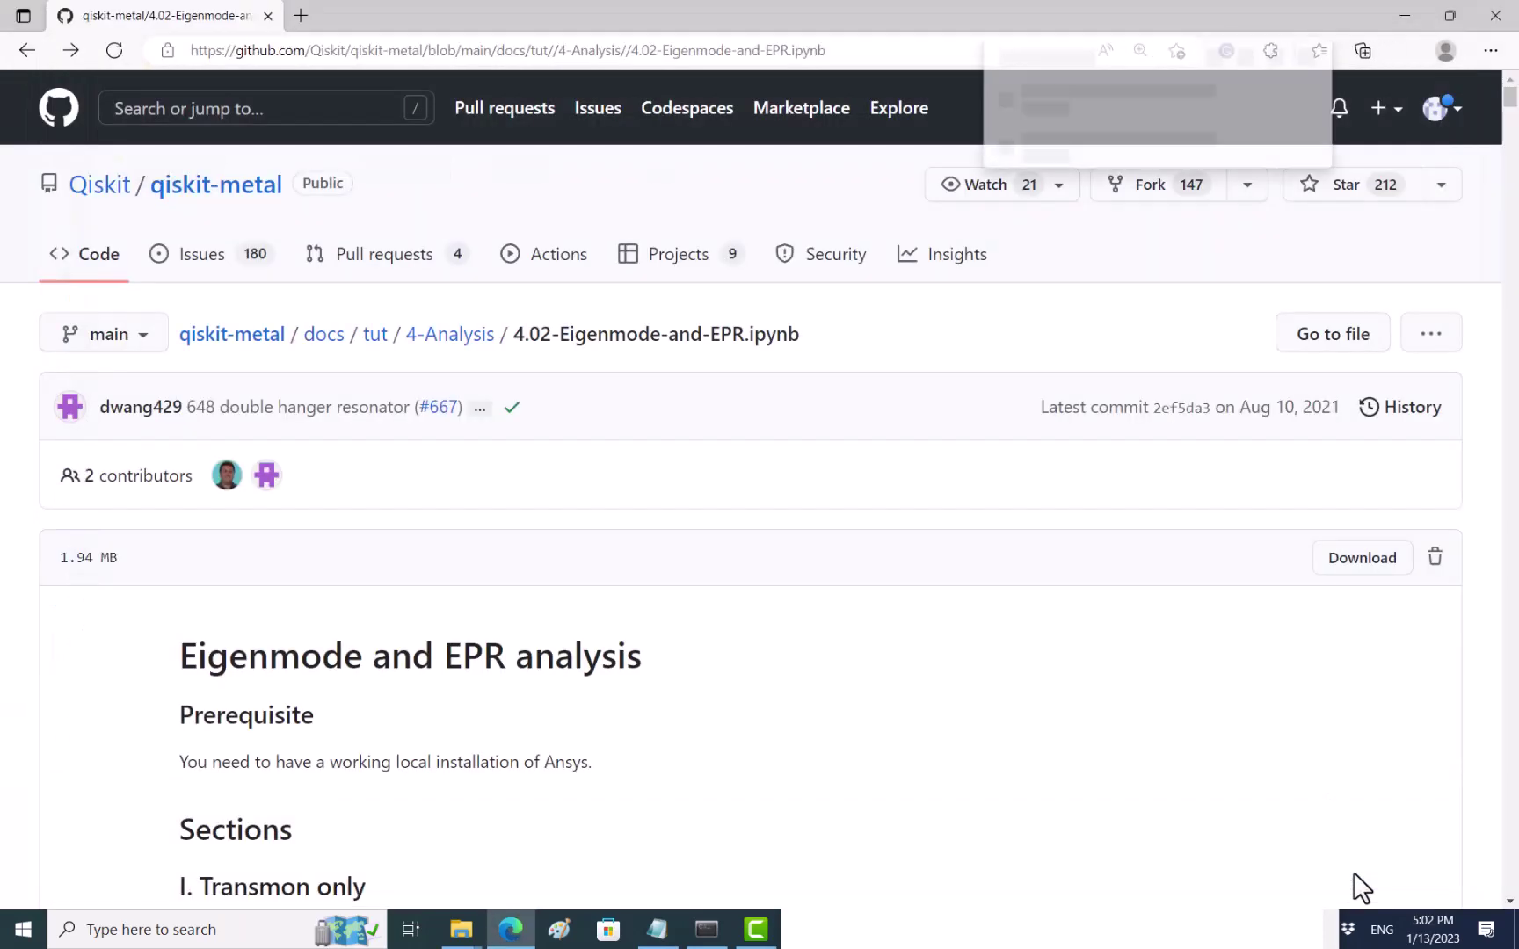
left_click(223, 930)
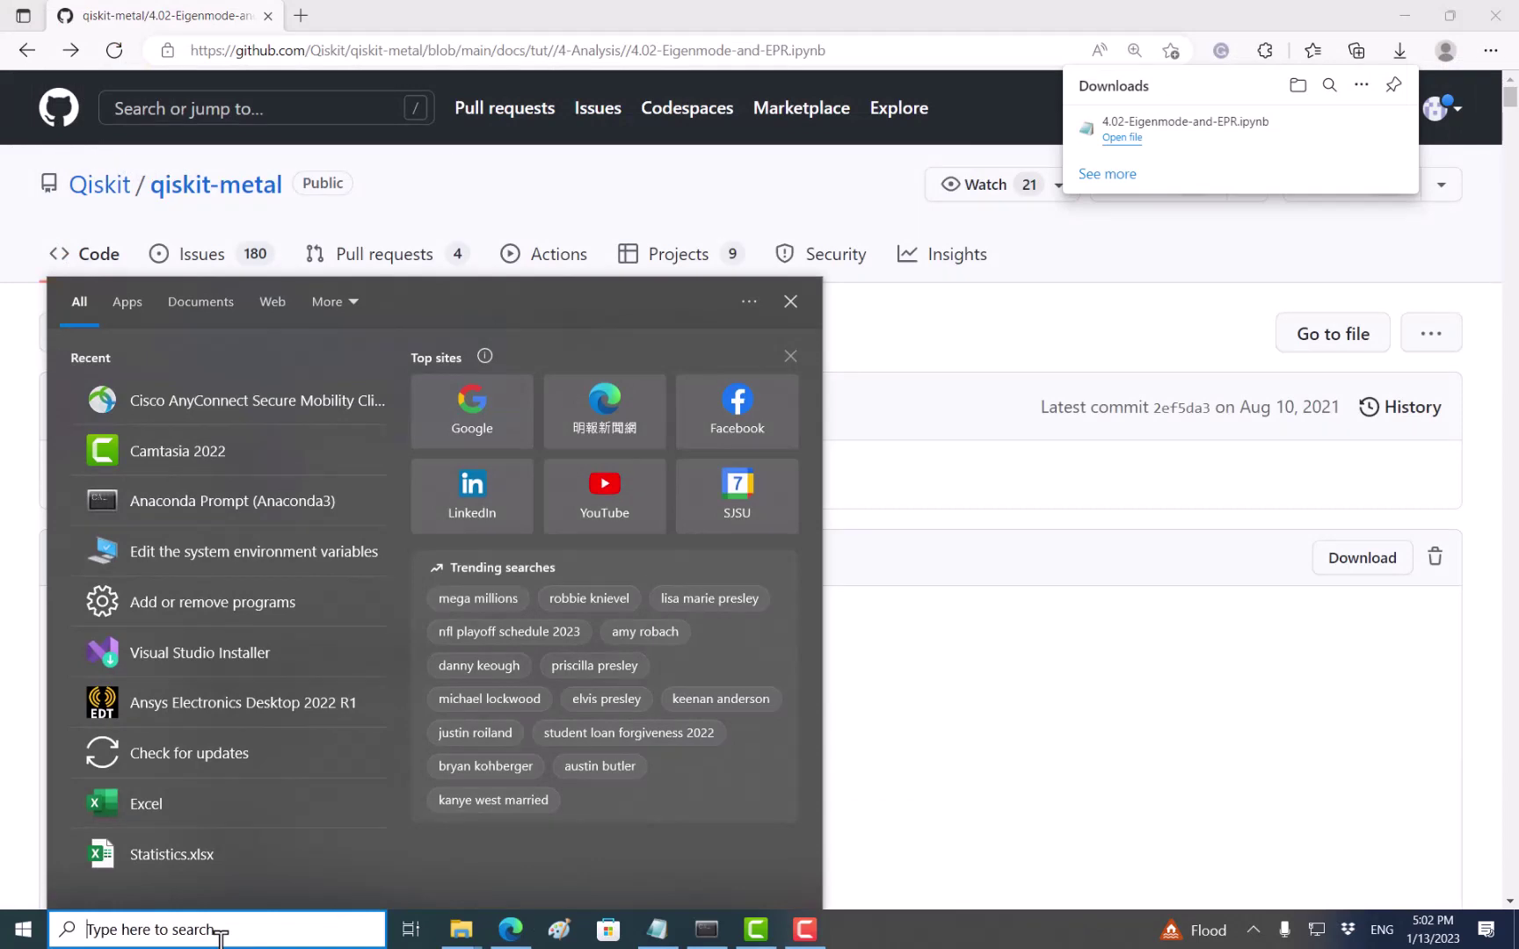
type("ana")
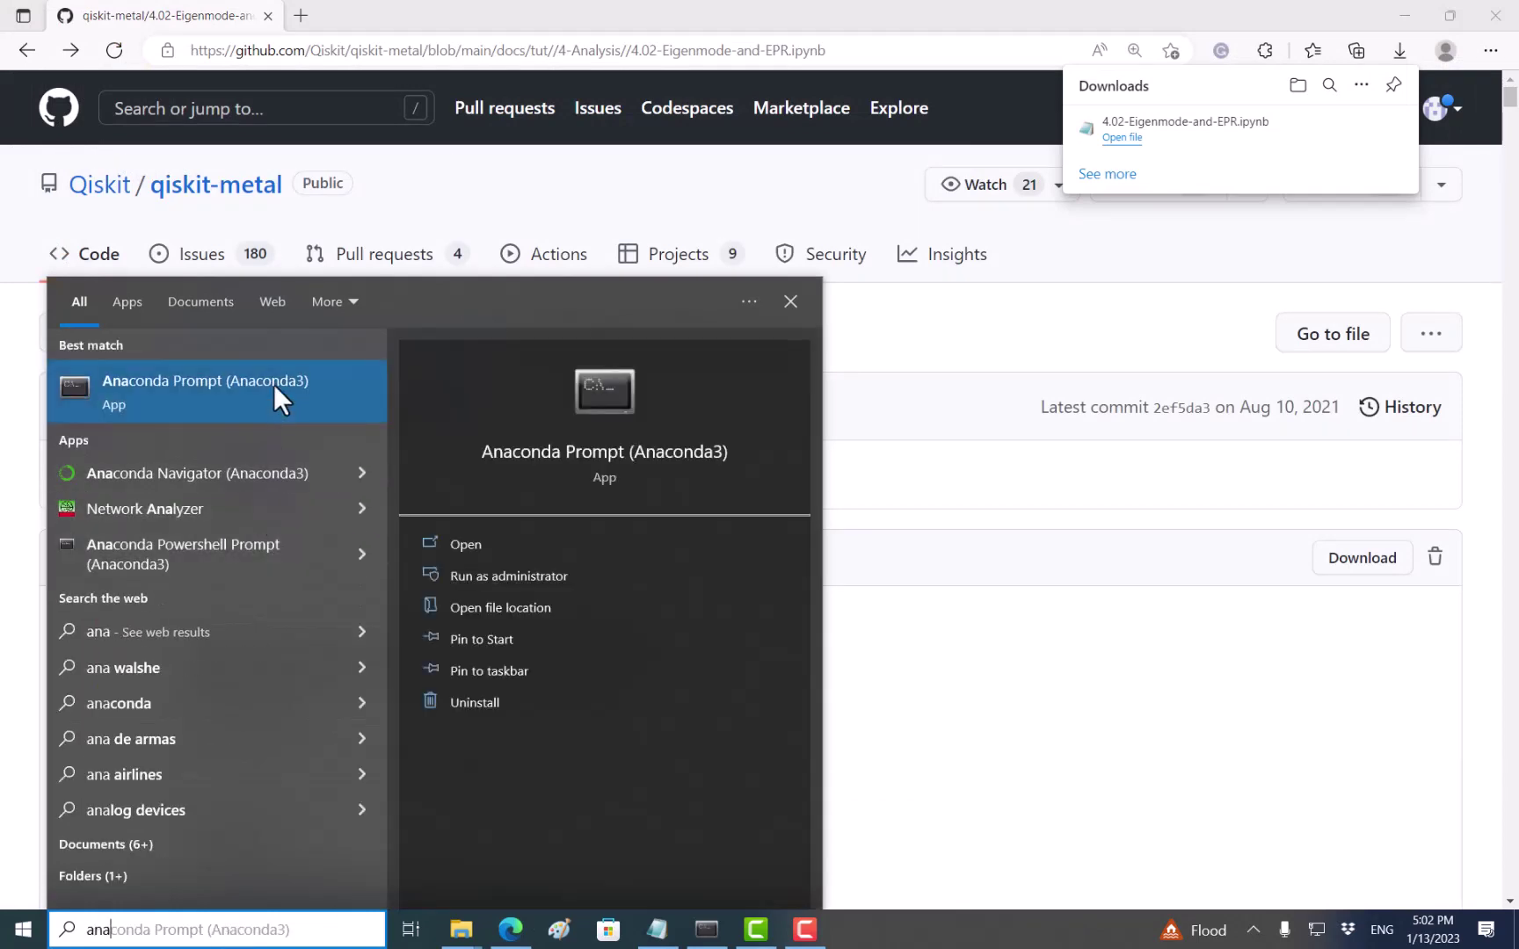
- In Anaconda Prompt, run 'conda activate qmetal' and then 'jupyter notebook'
left_click(272, 384)
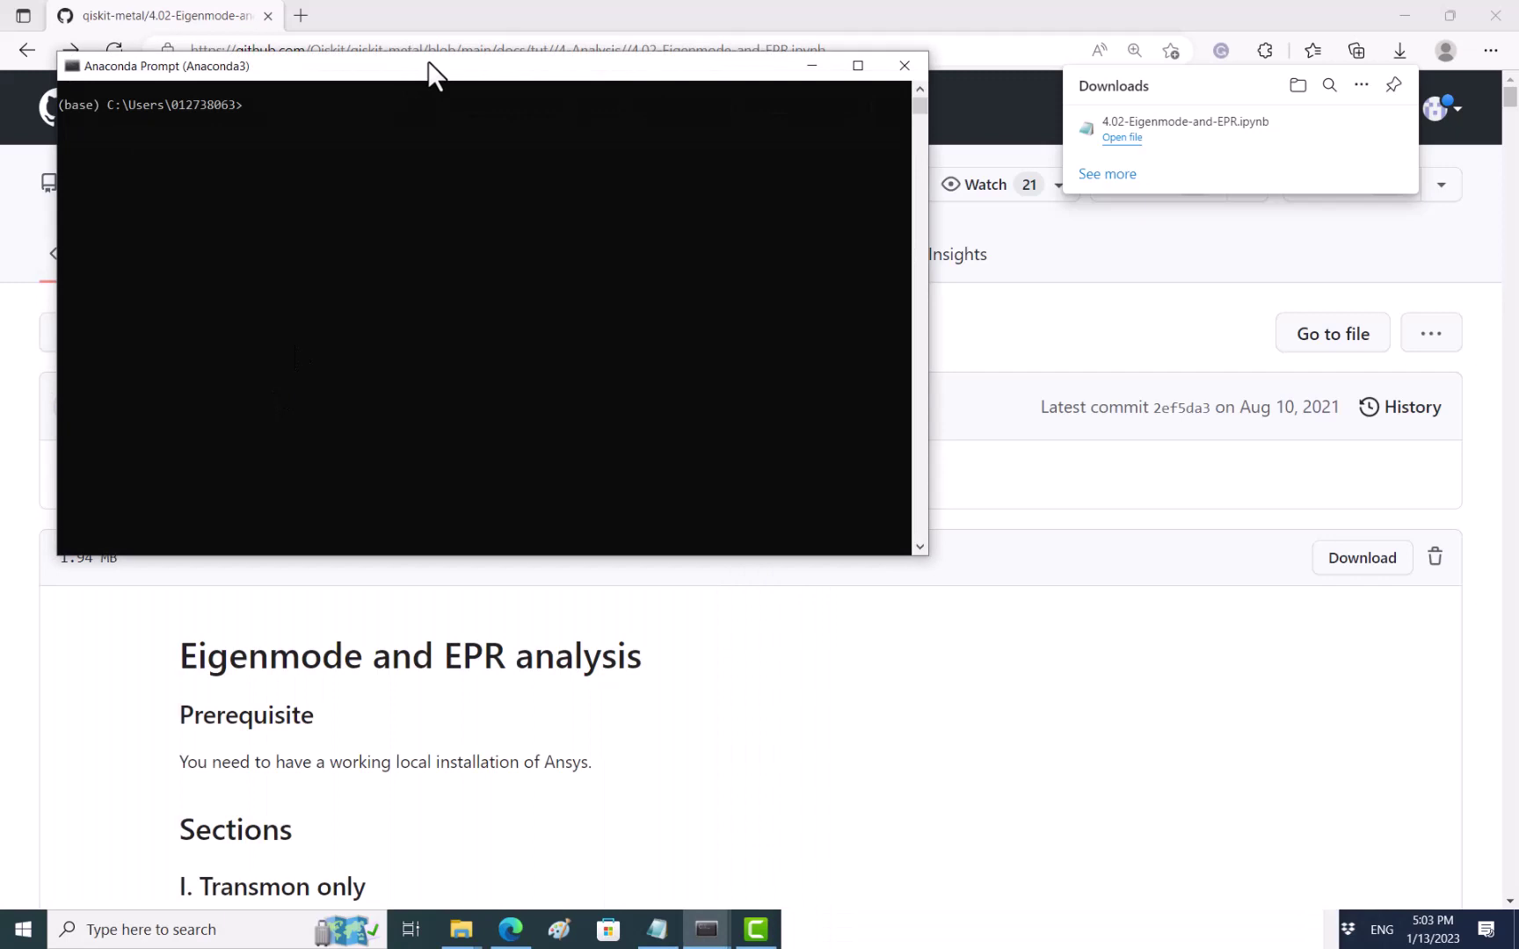
left_click_drag(434, 70, 471, 262)
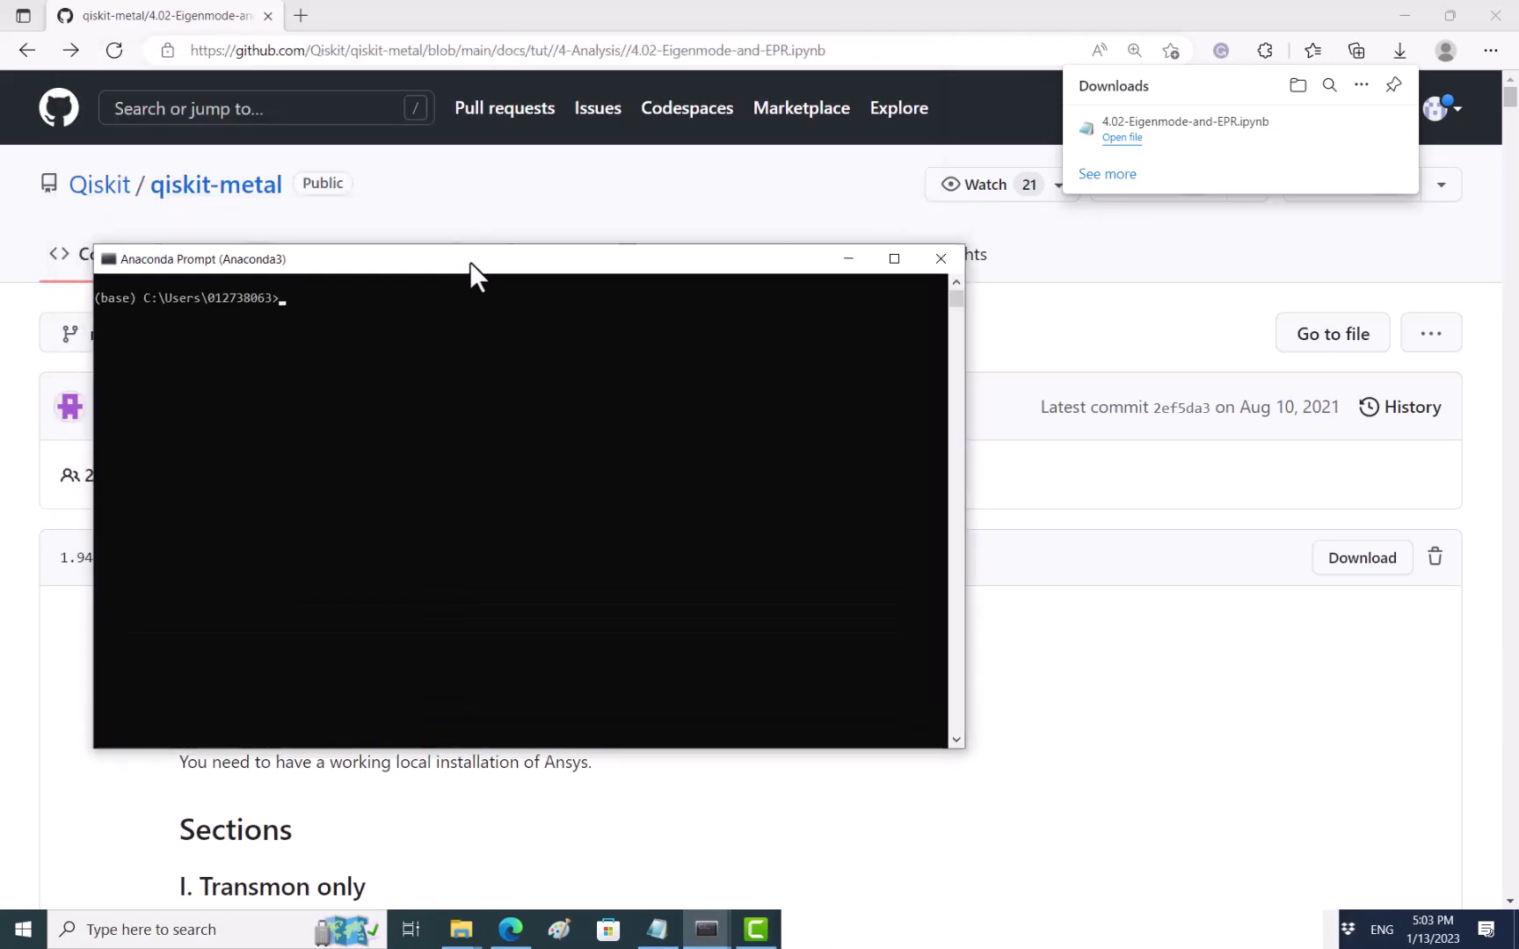
type("conda")
type(" activat")
type("e qmetal")
key("Return")
type("jup")
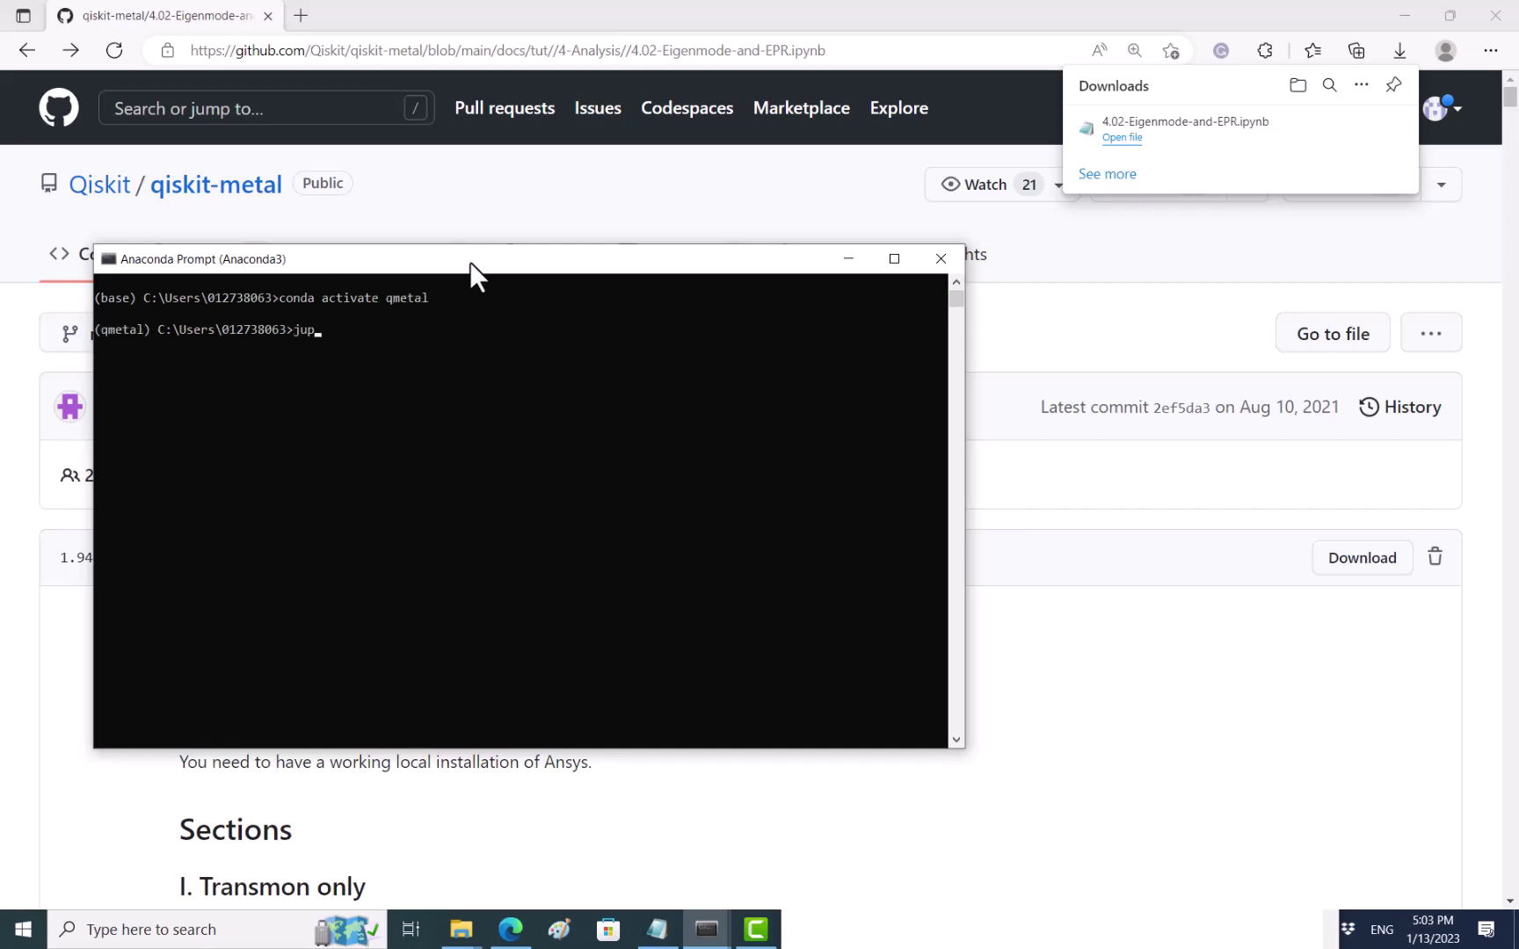
type("yter noteb")
type("ook")
key("Return")
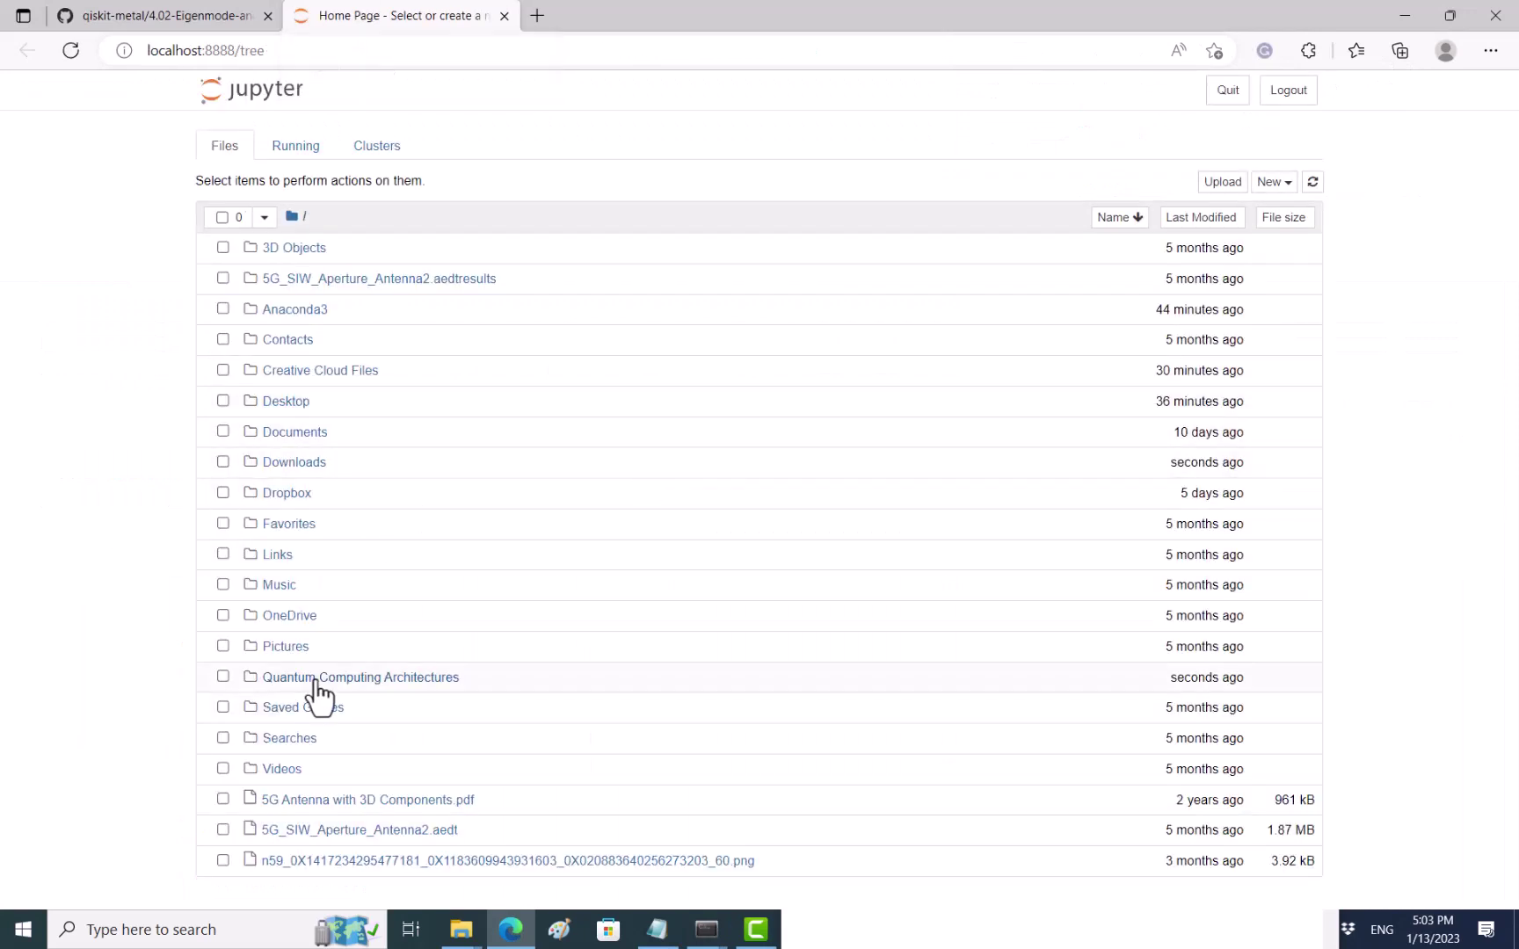
- Open the Quantum Computing Architectures folder and the 4.02-Eigenmode-and-EPR notebook in Jupyter
left_click(318, 678)
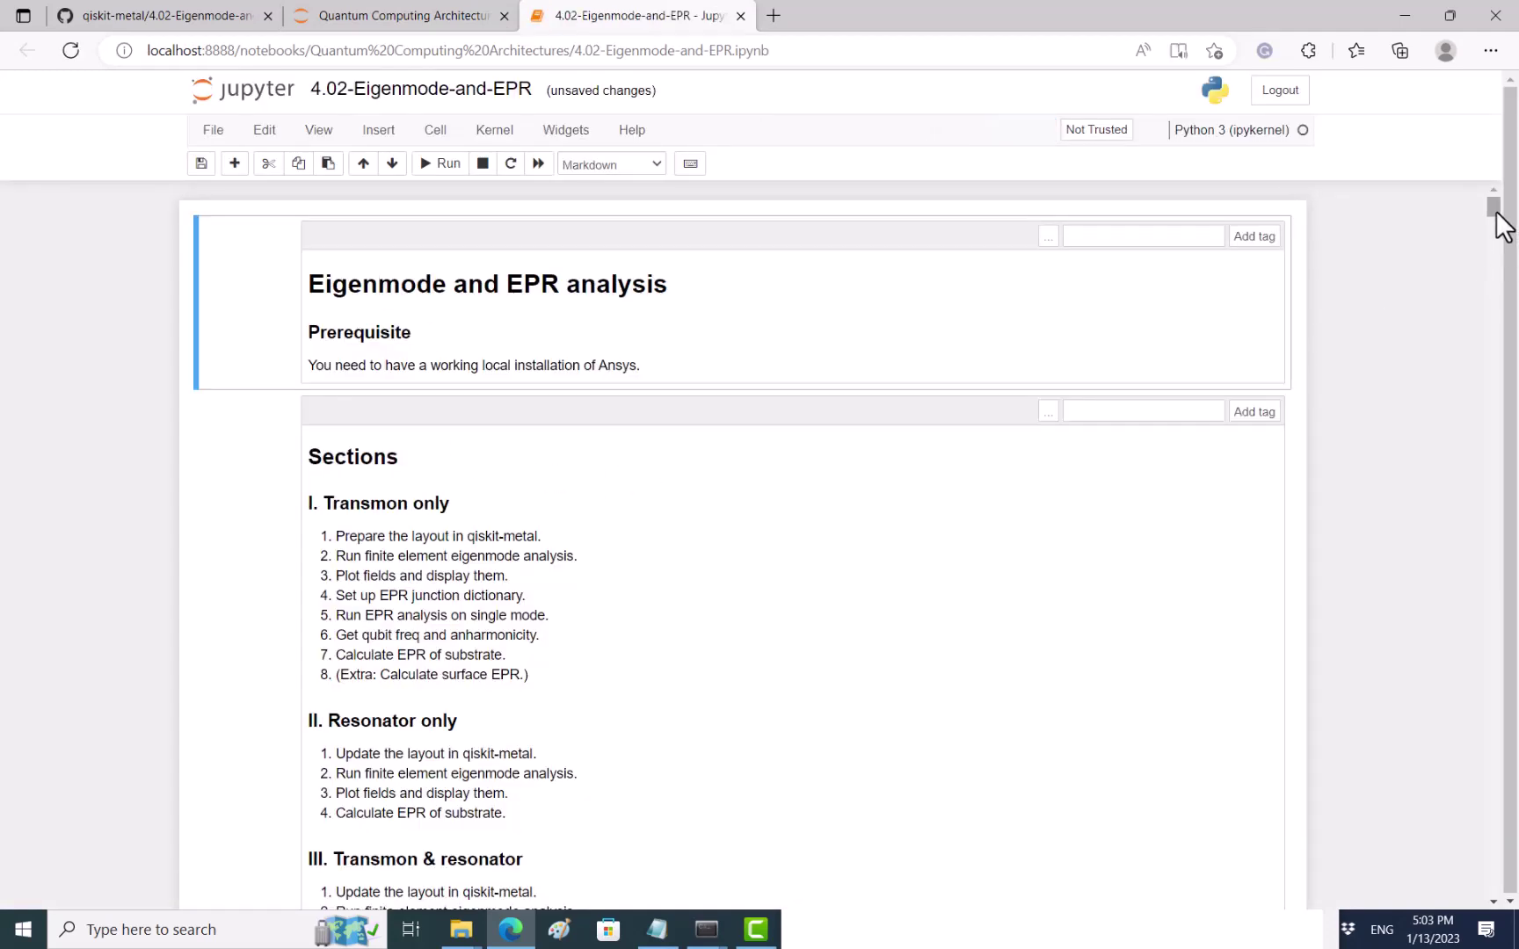
left_click_drag(1497, 211, 1506, 448)
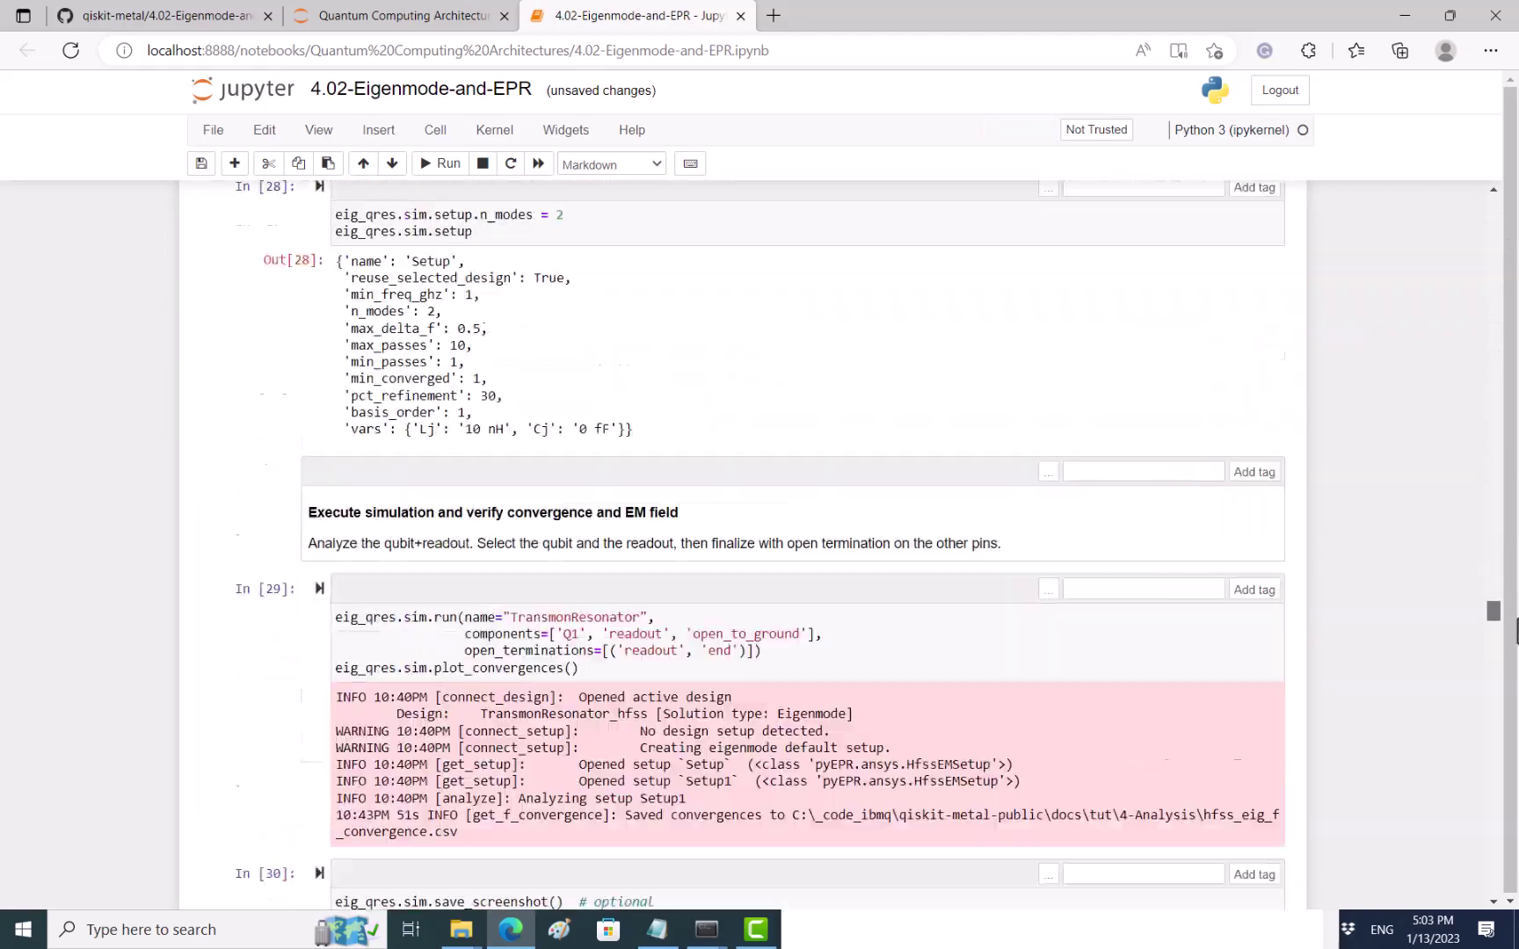
left_click_drag(1507, 449, 1497, 195)
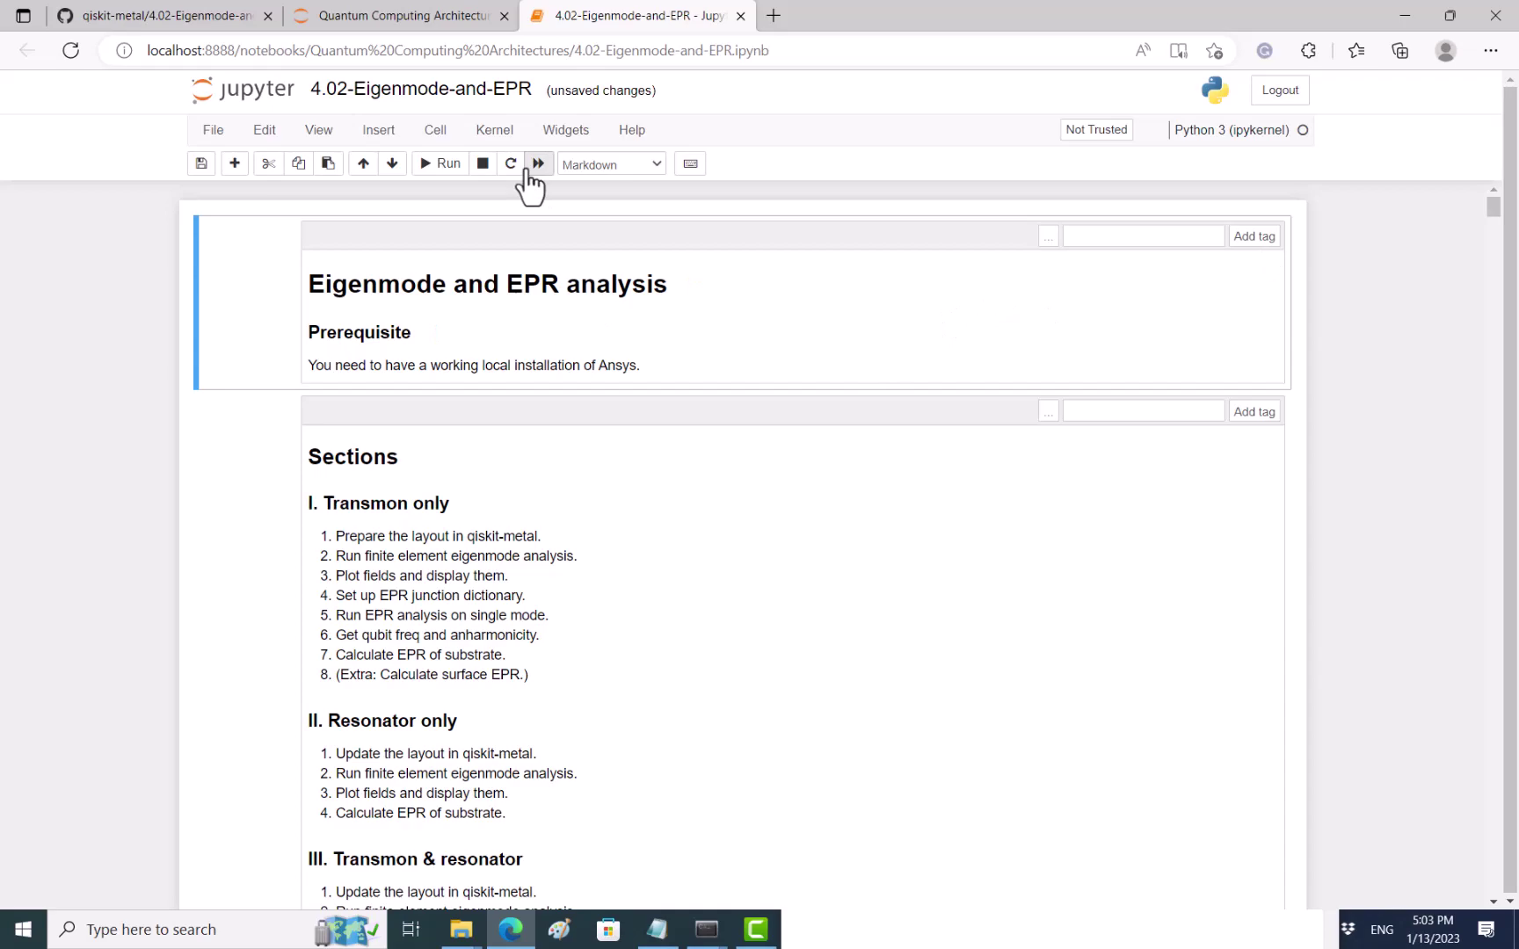
- Run all notebook cells with Cell > Run All, briefly checking the folder listing tab
left_click(437, 133)
left_click(467, 240)
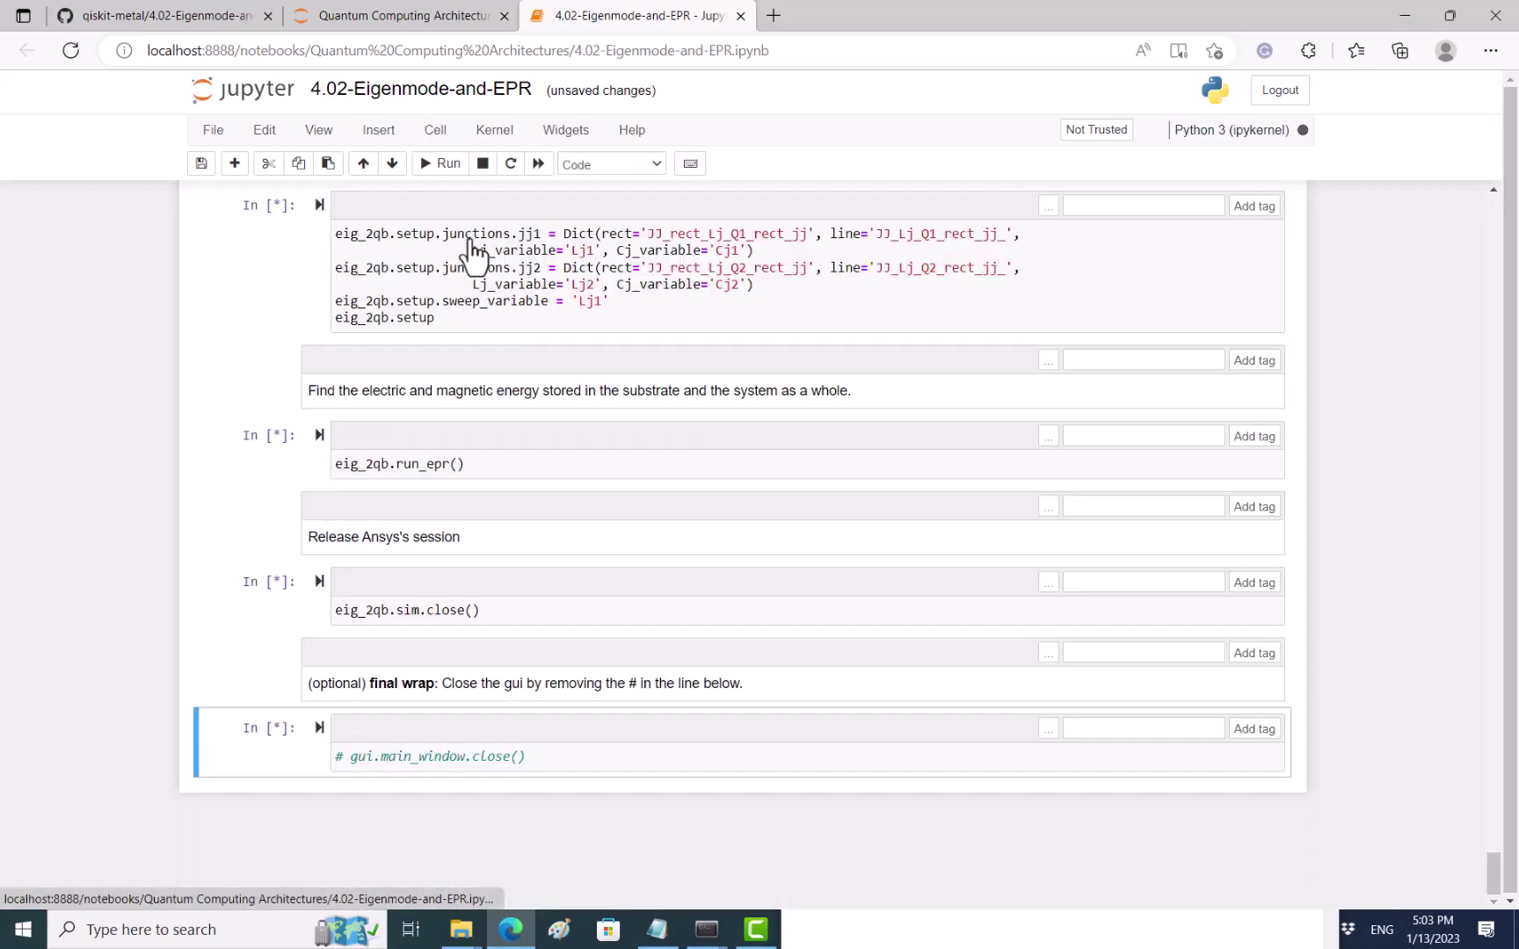
left_click_drag(1495, 878, 1514, 184)
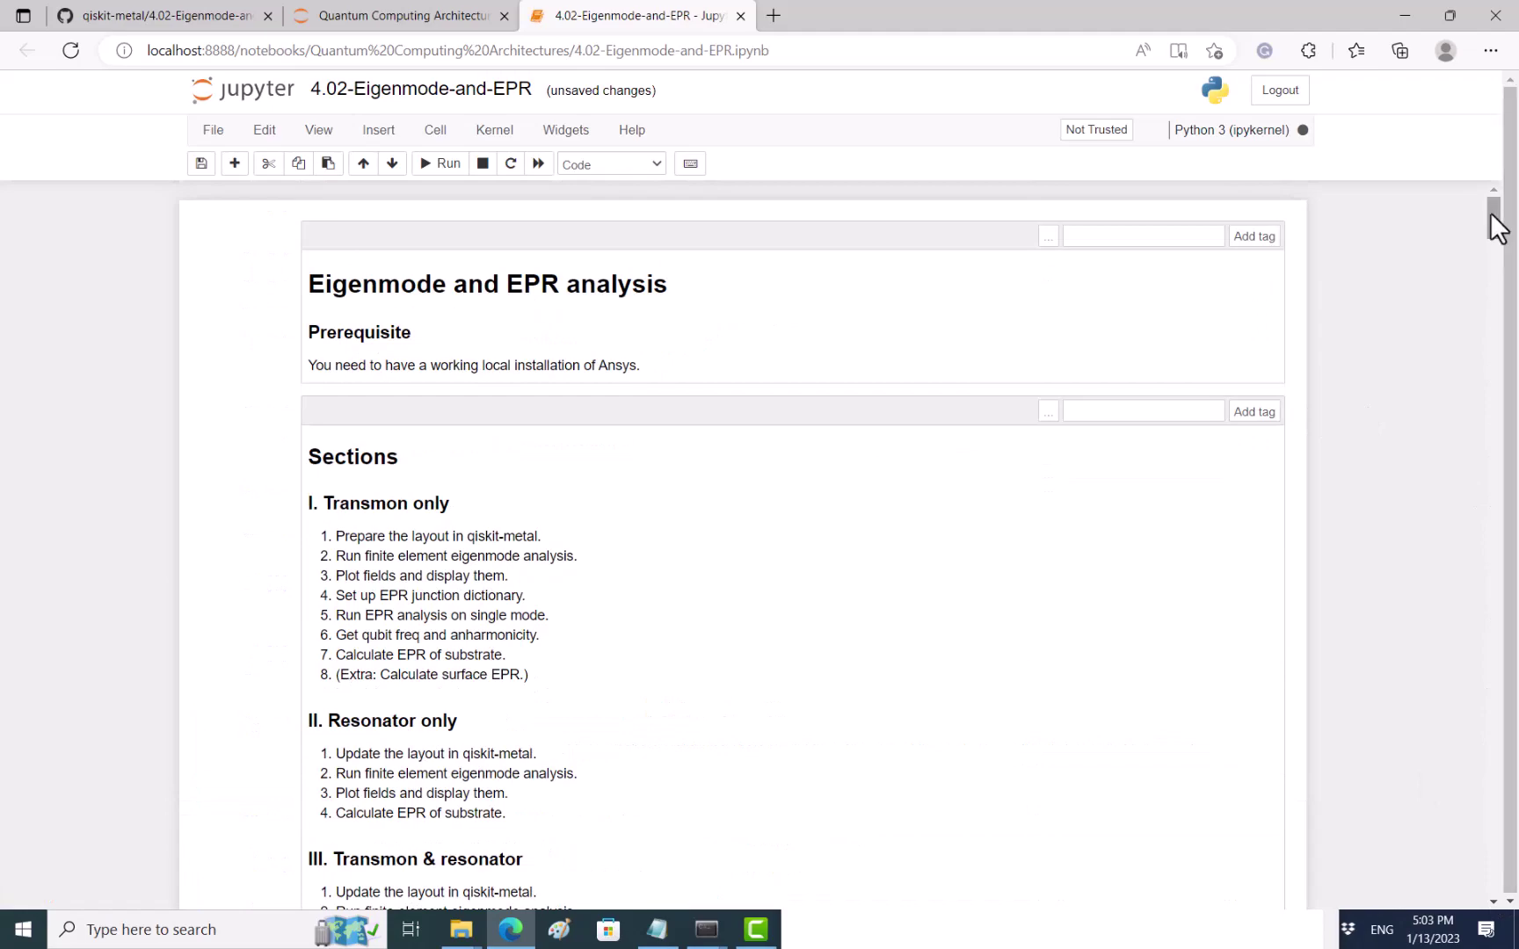
left_click_drag(1495, 238, 1502, 396)
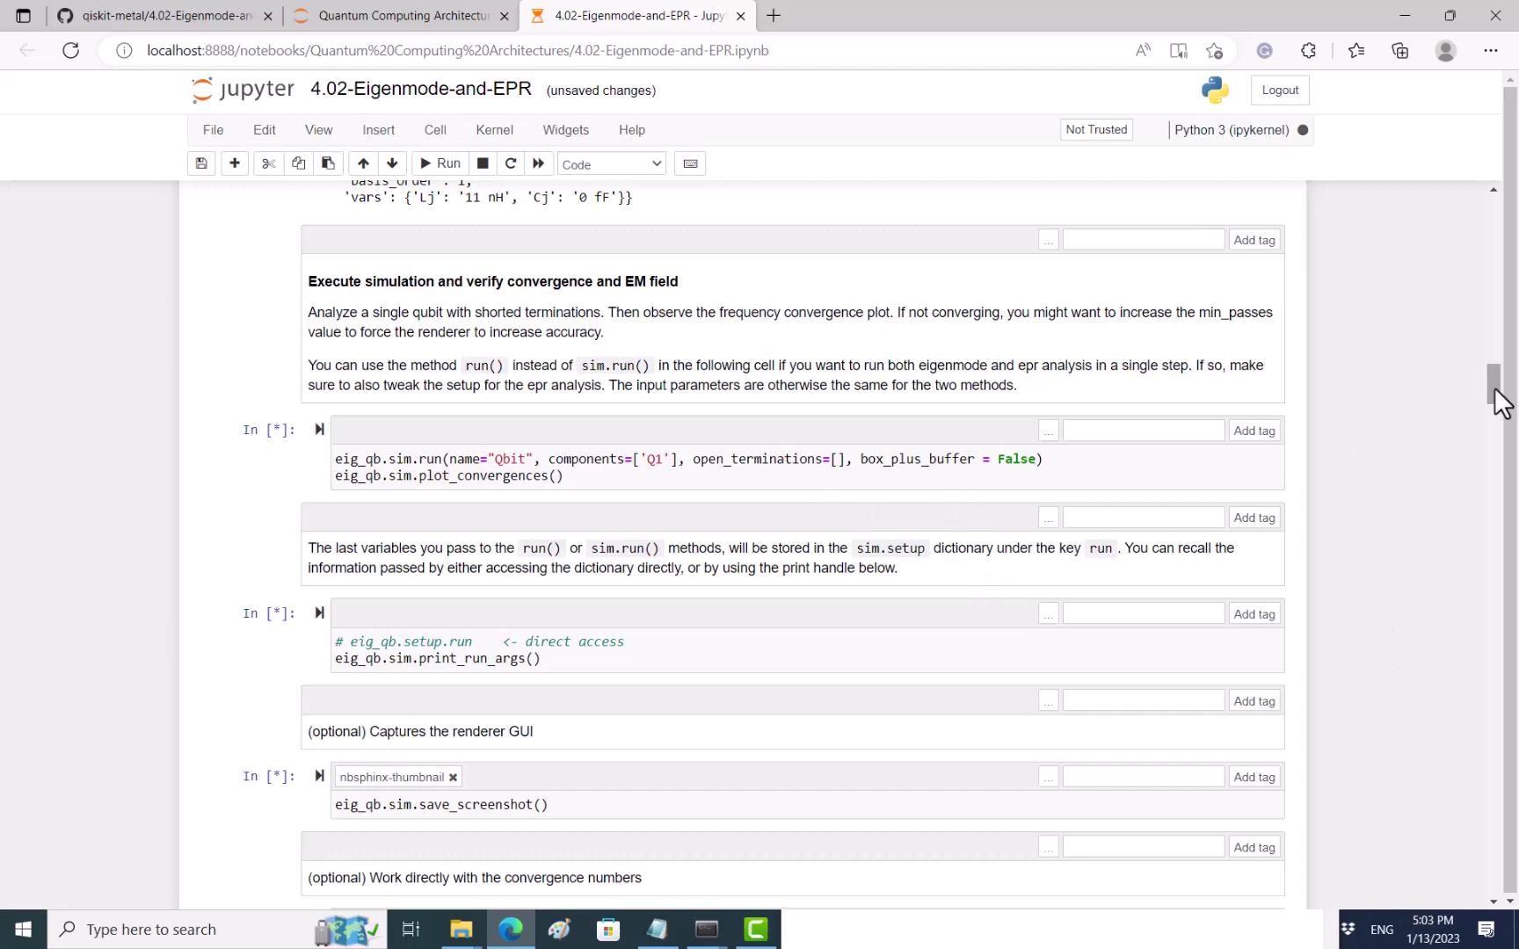
left_click_drag(1501, 401, 1499, 425)
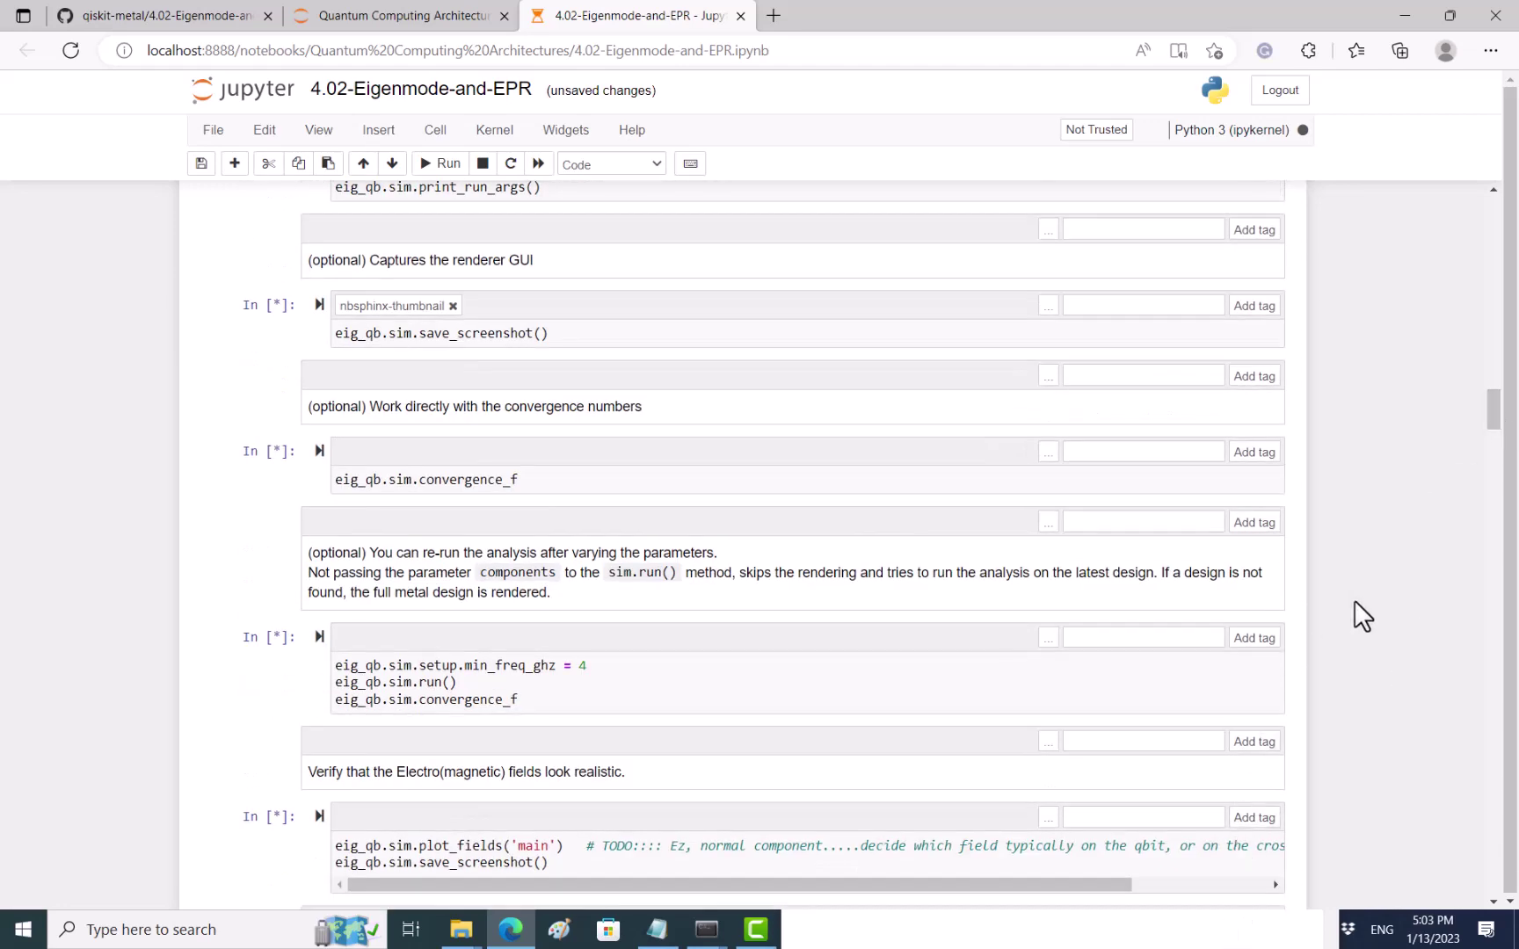
key("ctrl+shift+Tab")
key("ctrl+Tab")
- Minimize the qiskit installation notes and bring the running Ansys simulation to the front
key("alt+Tab")
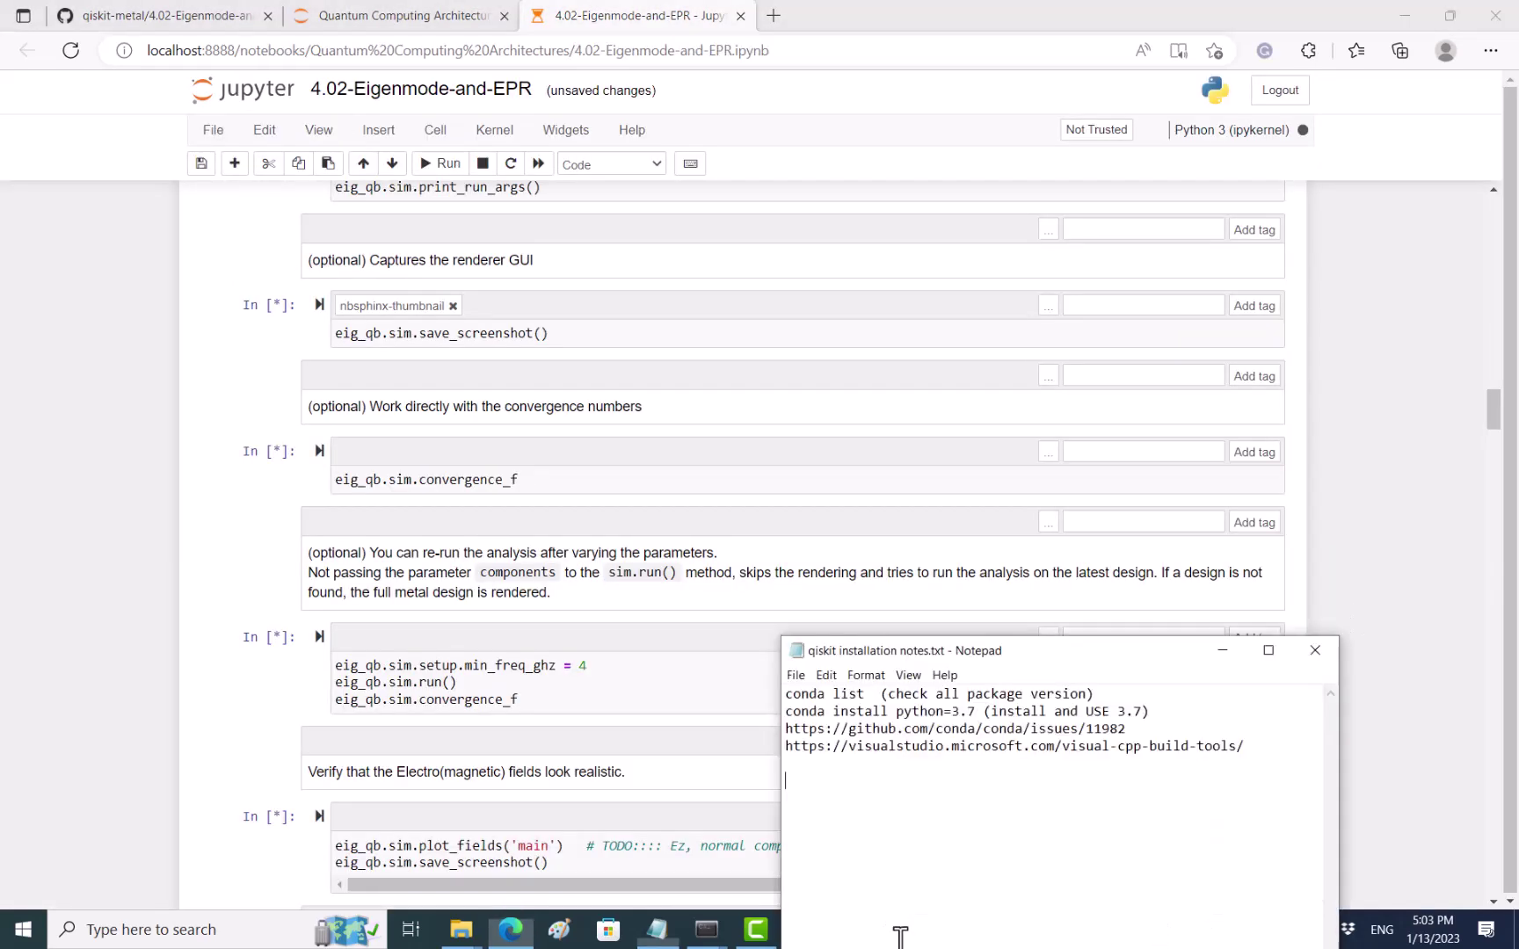
left_click(1385, 519)
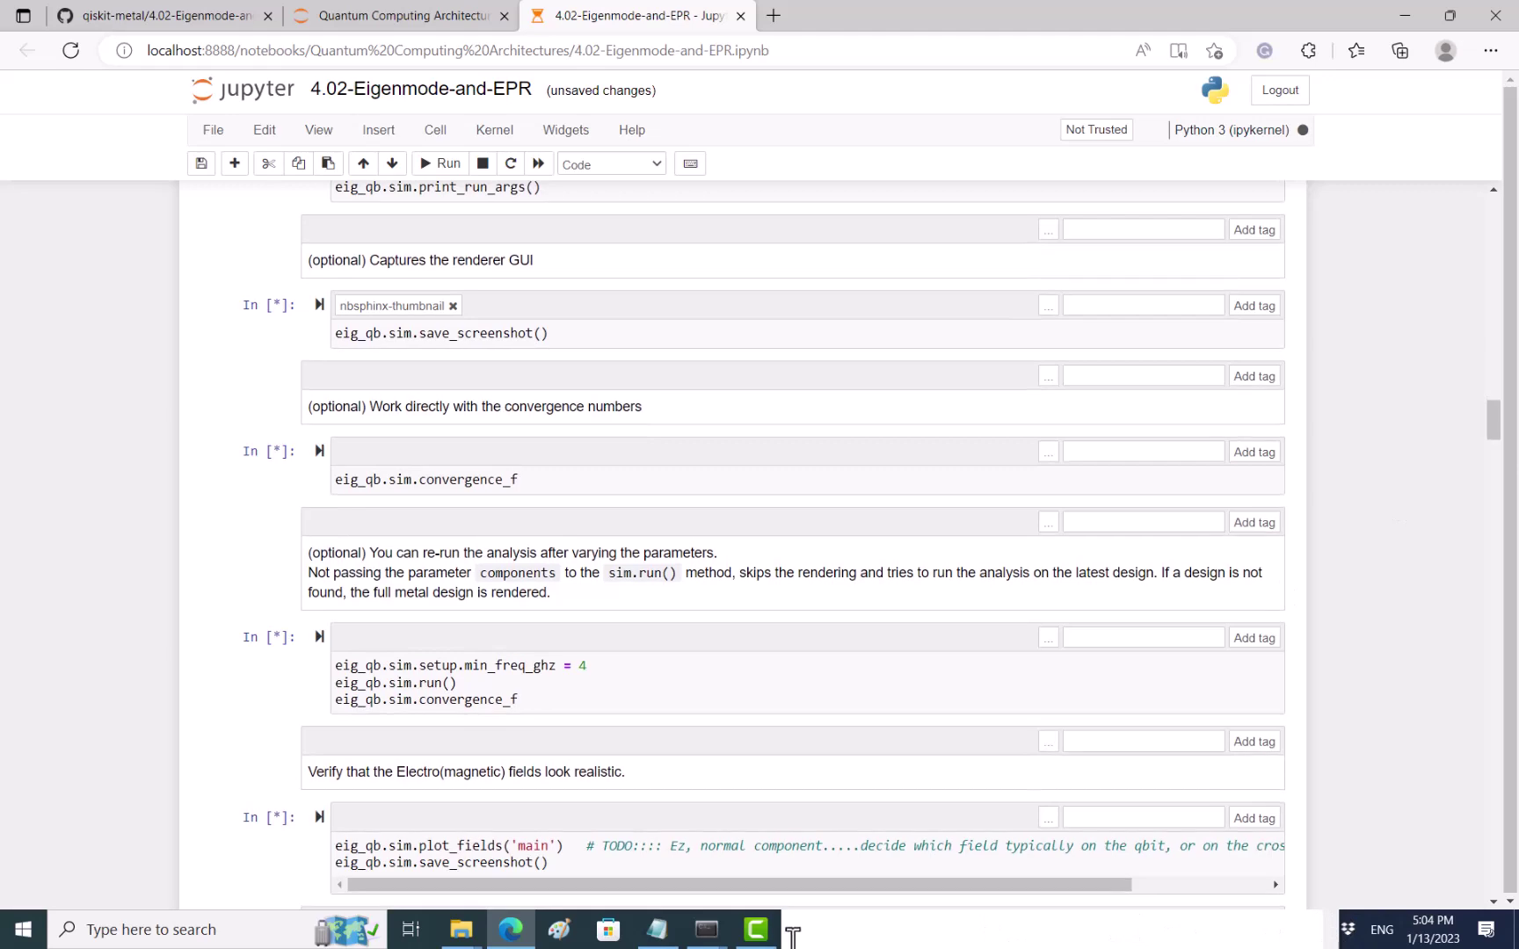
left_click(1227, 649)
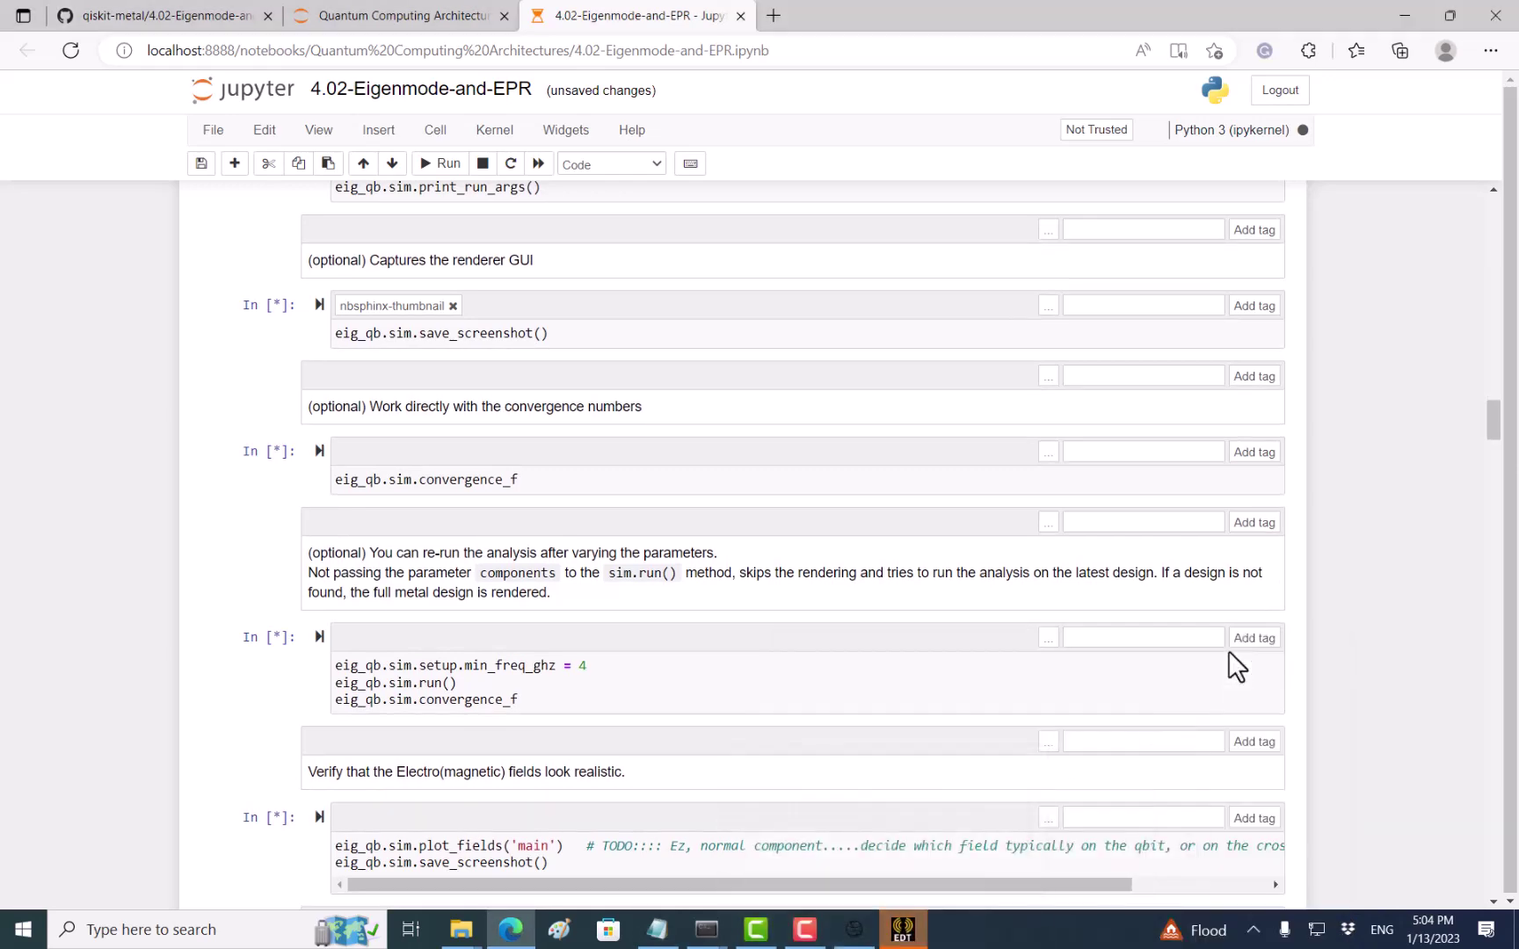
left_click(902, 929)
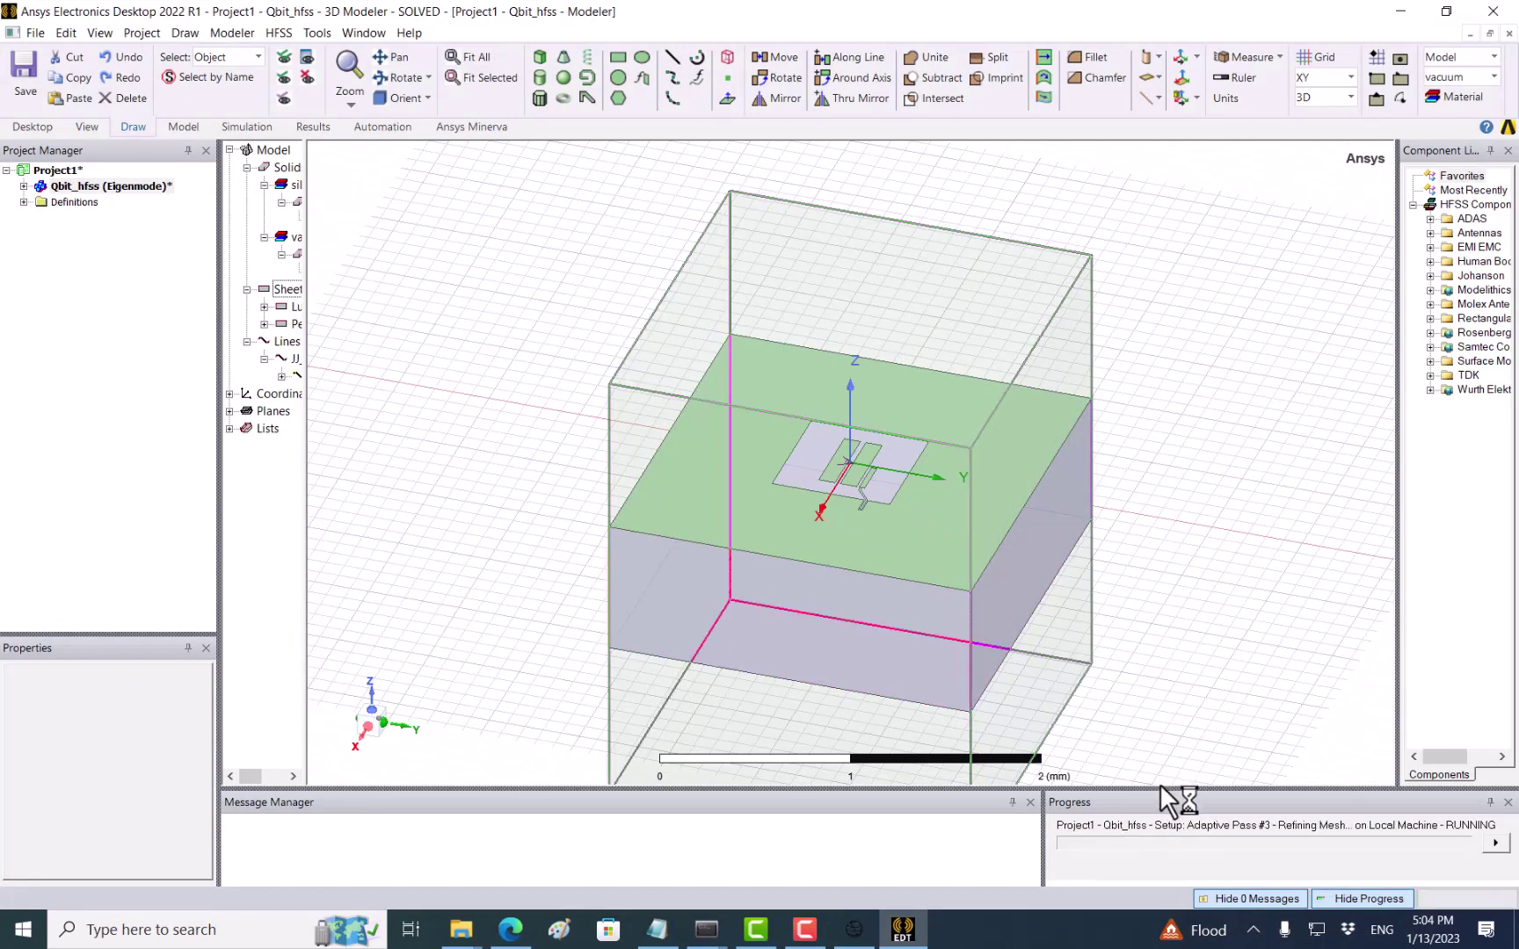
- Enlarge the message and progress panels and expand the Qbit_hfss eigenmode design in Project Manager
left_click_drag(1161, 790, 1186, 554)
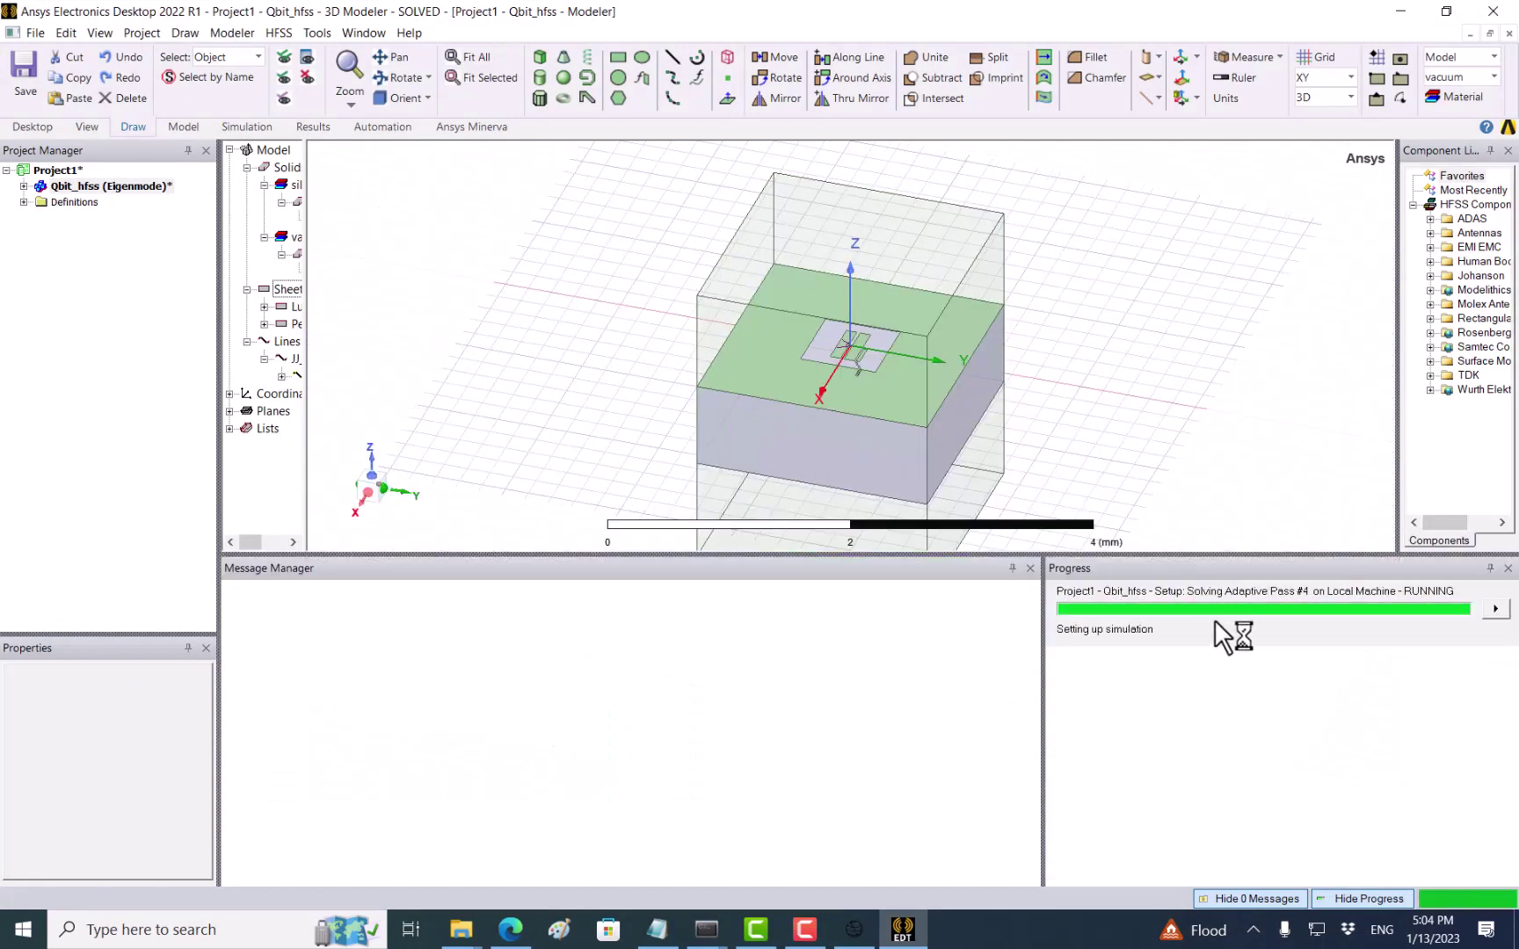
double_click(40, 187)
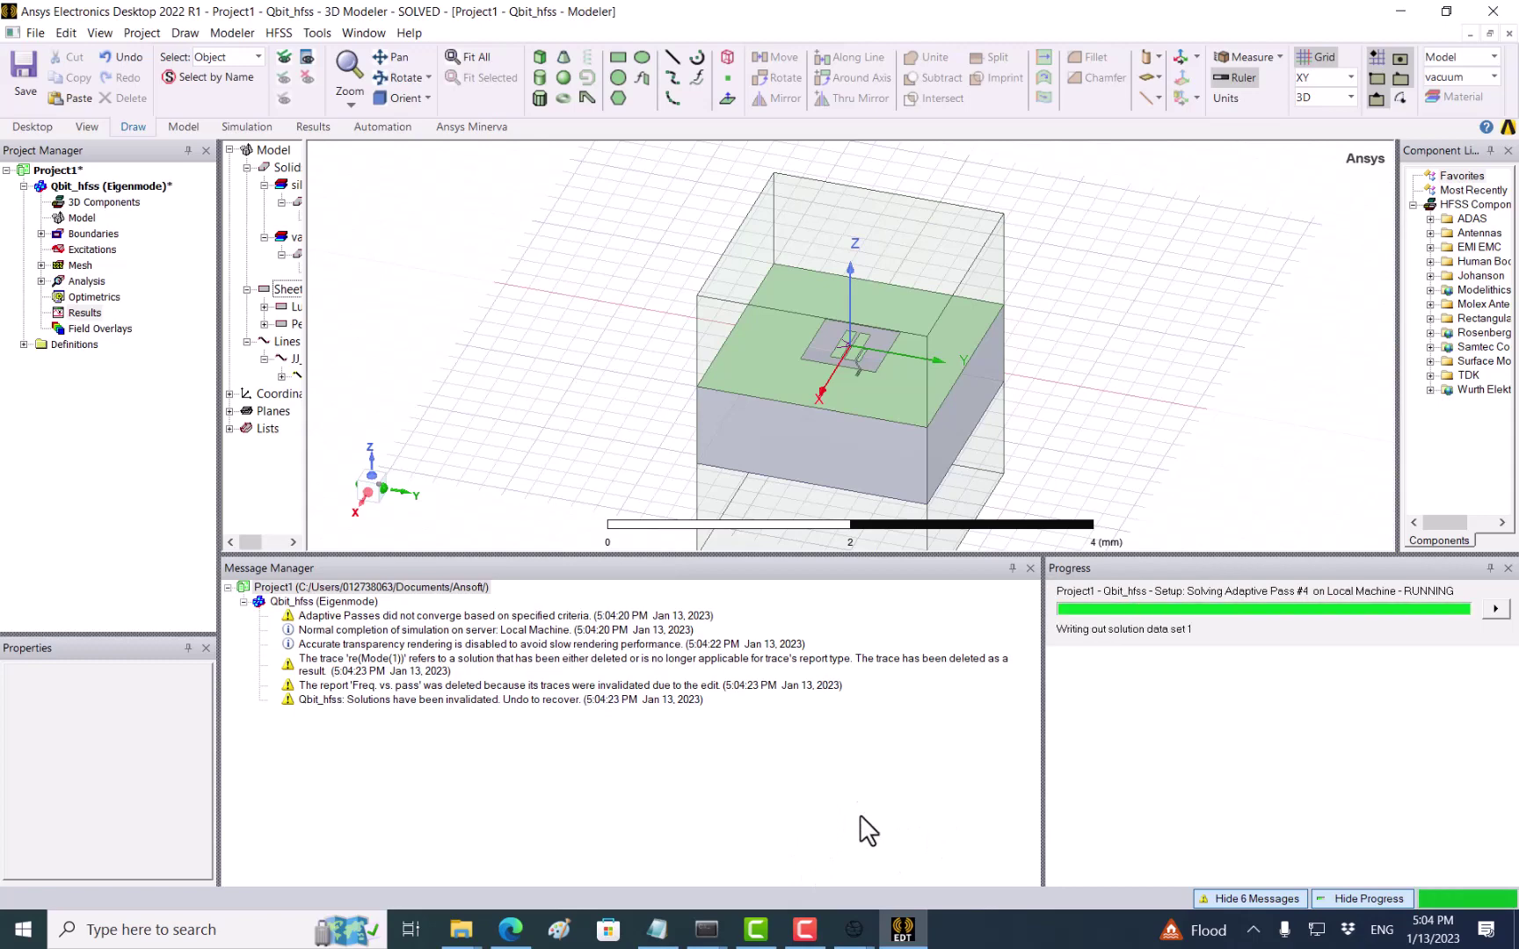
left_click(510, 929)
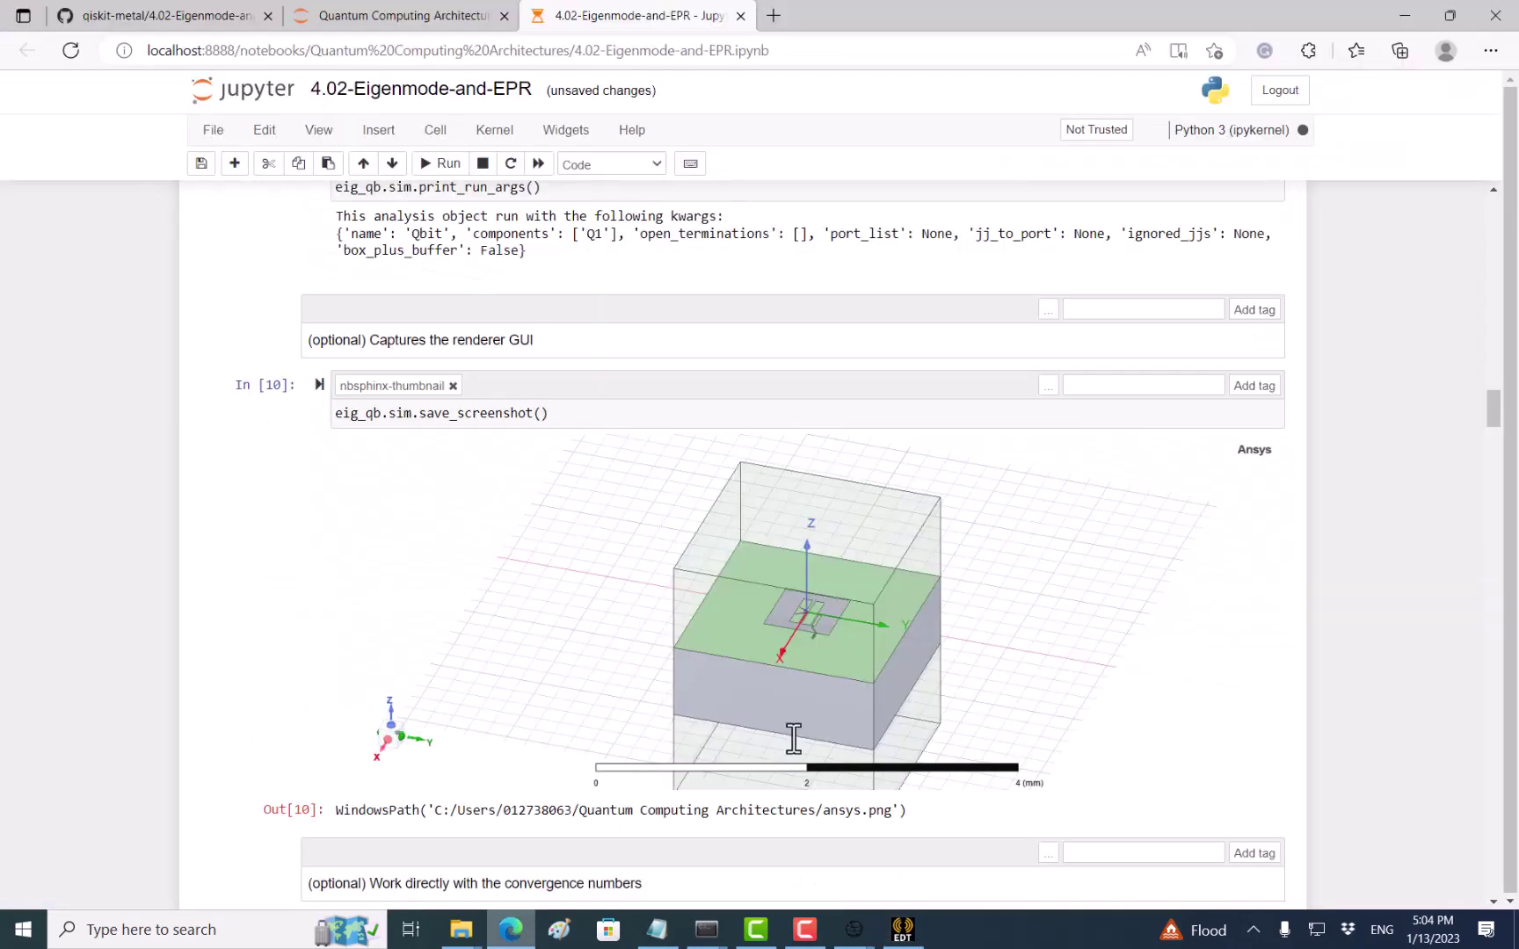
left_click_drag(1496, 421, 1511, 457)
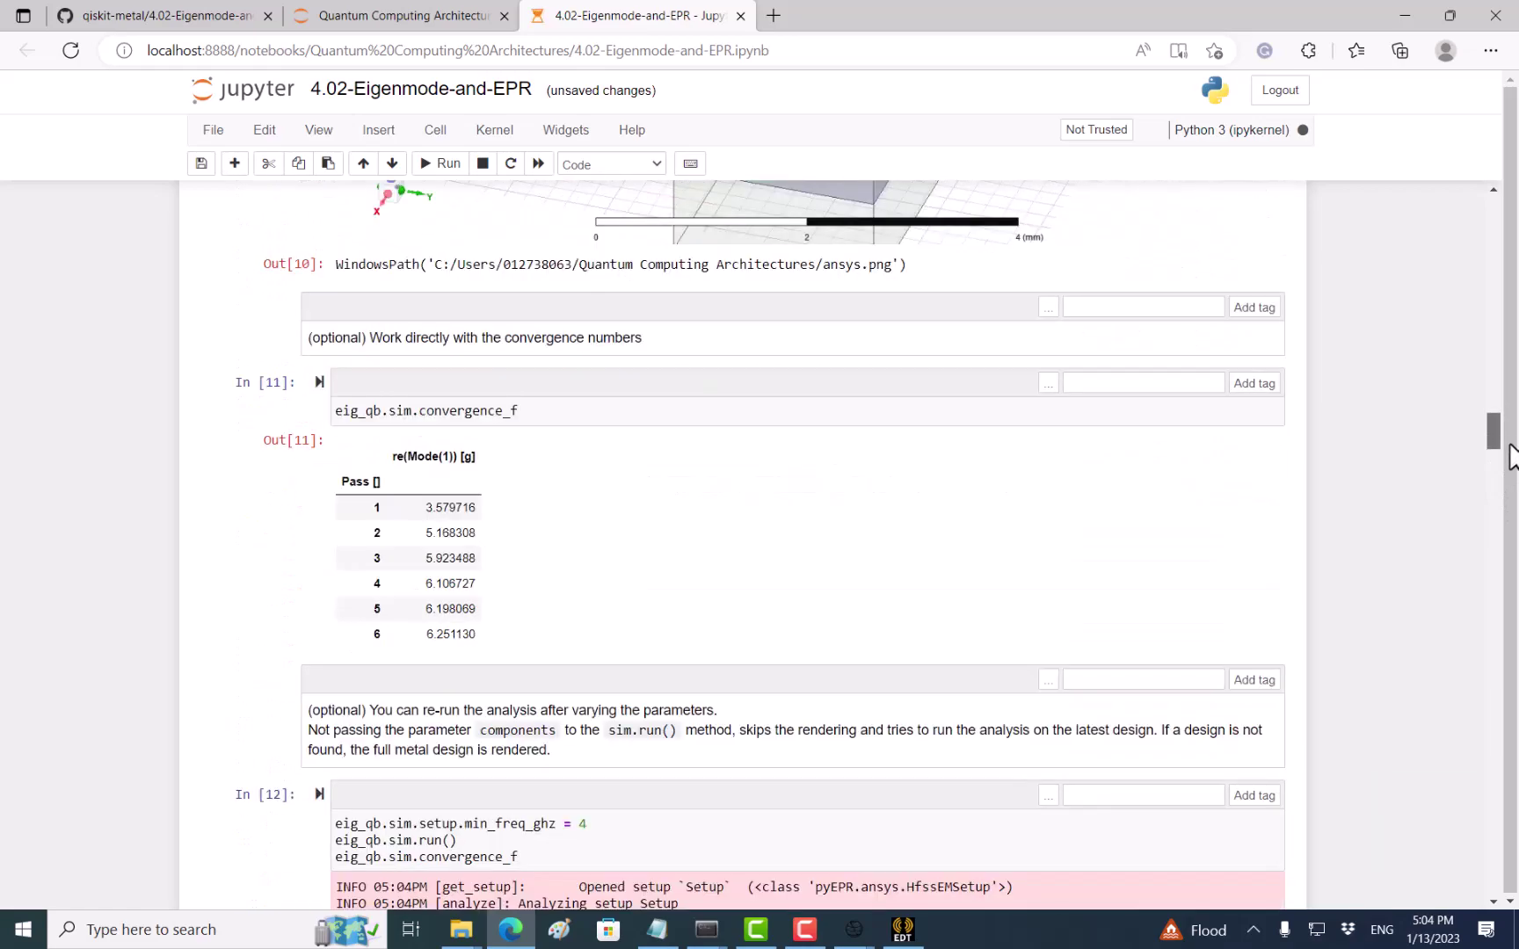
mouse_move(1512, 457)
left_mouse_down()
mouse_move(1482, 772)
mouse_move(1513, 225)
left_mouse_up()
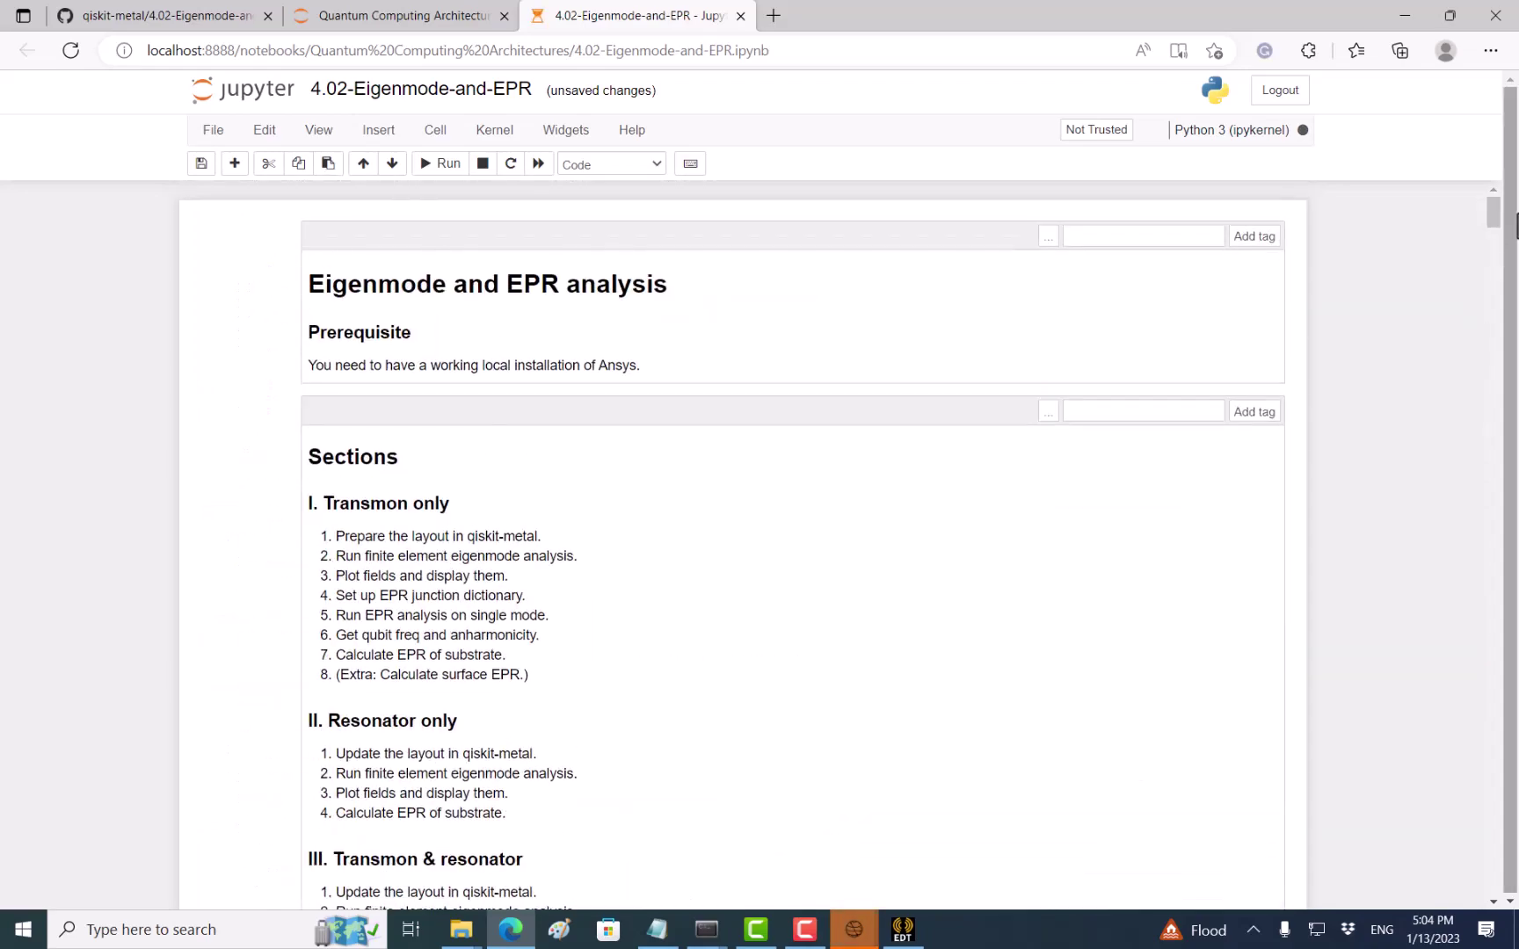